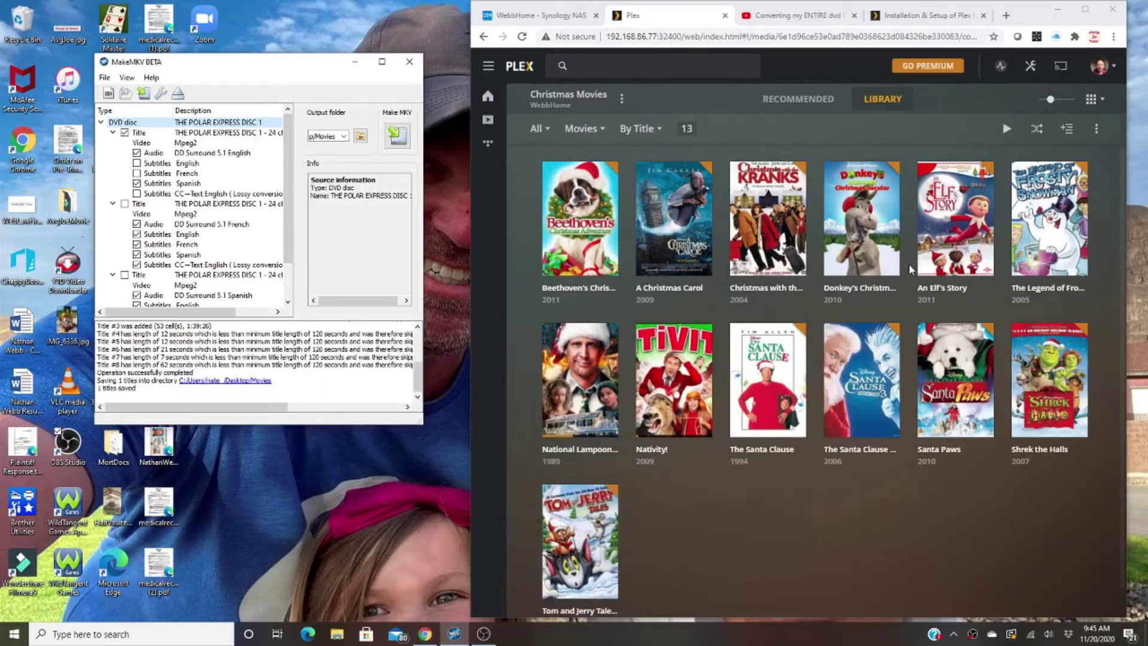
# Step: Close the YouTube and Plex installation pages and arrange the browser and MakeMKV windows side by side
pyautogui.moveTo(1035, 12); pyautogui.dragTo(987, 20)
pyautogui.click(809, 23)
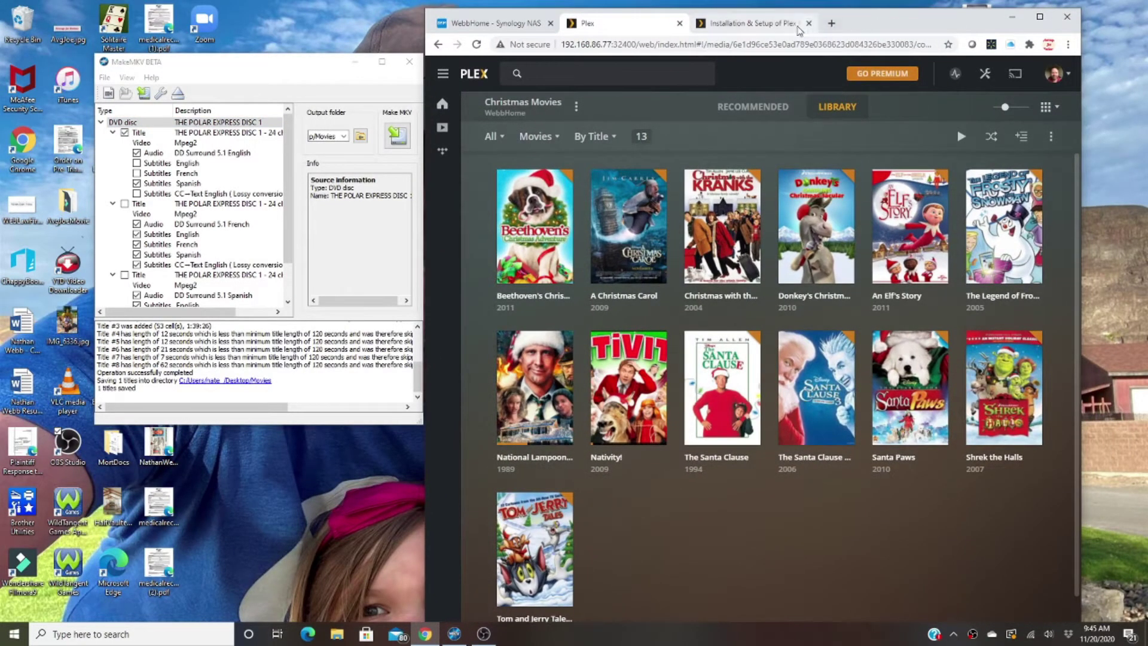
pyautogui.click(810, 24)
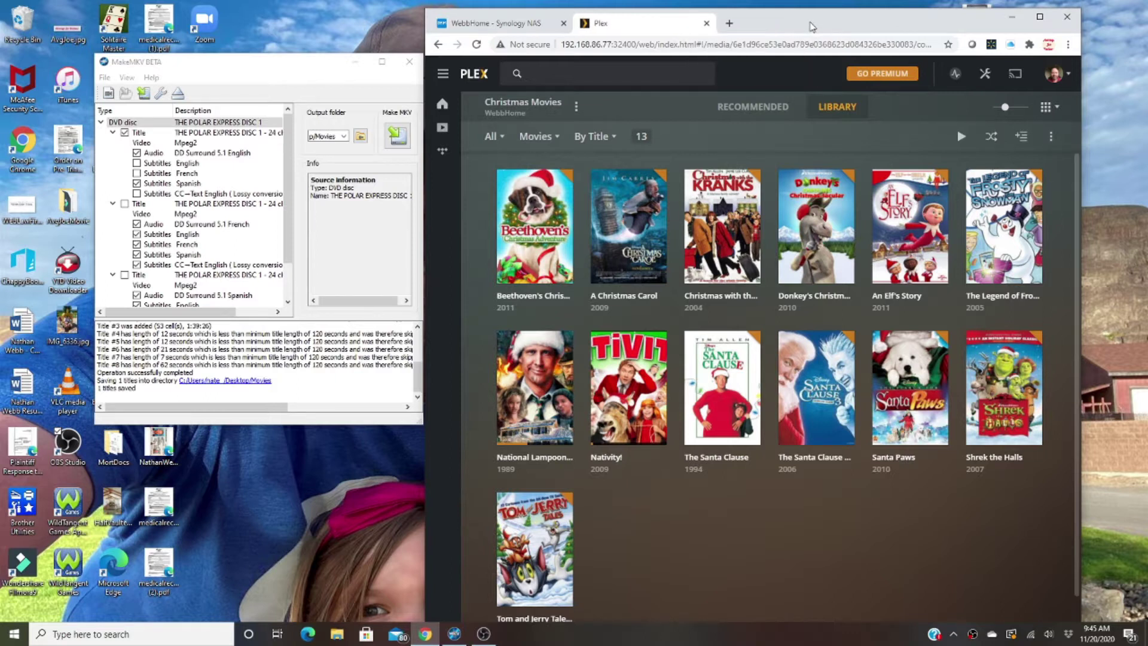
pyautogui.moveTo(830, 22); pyautogui.dragTo(747, 18)
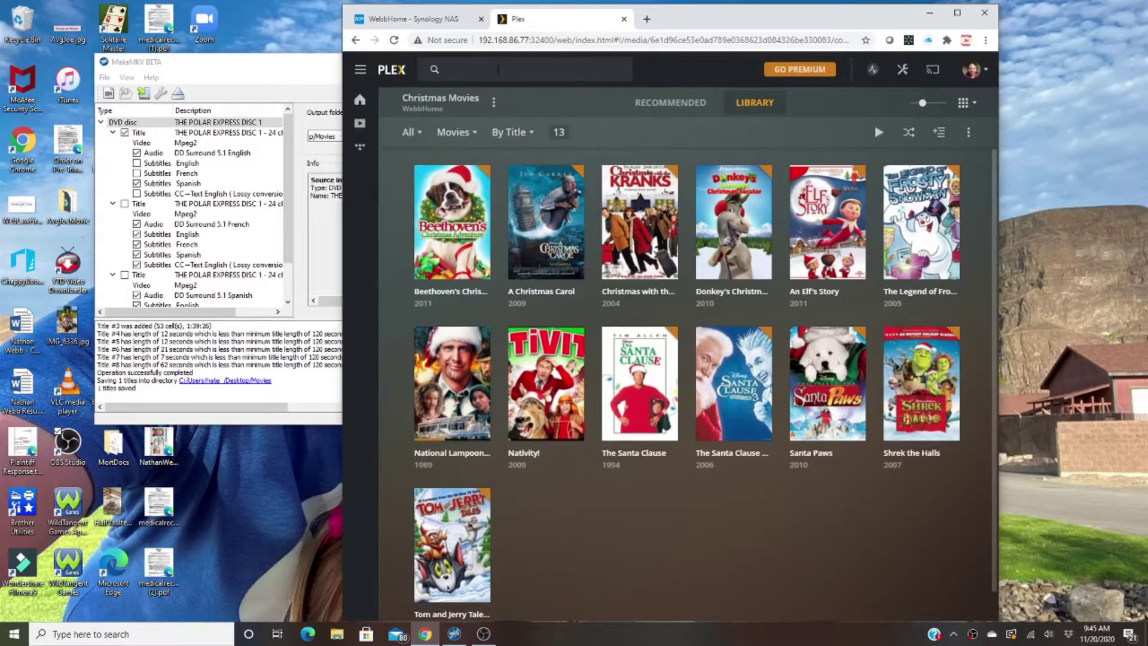
pyautogui.moveTo(290, 68); pyautogui.dragTo(203, 26)
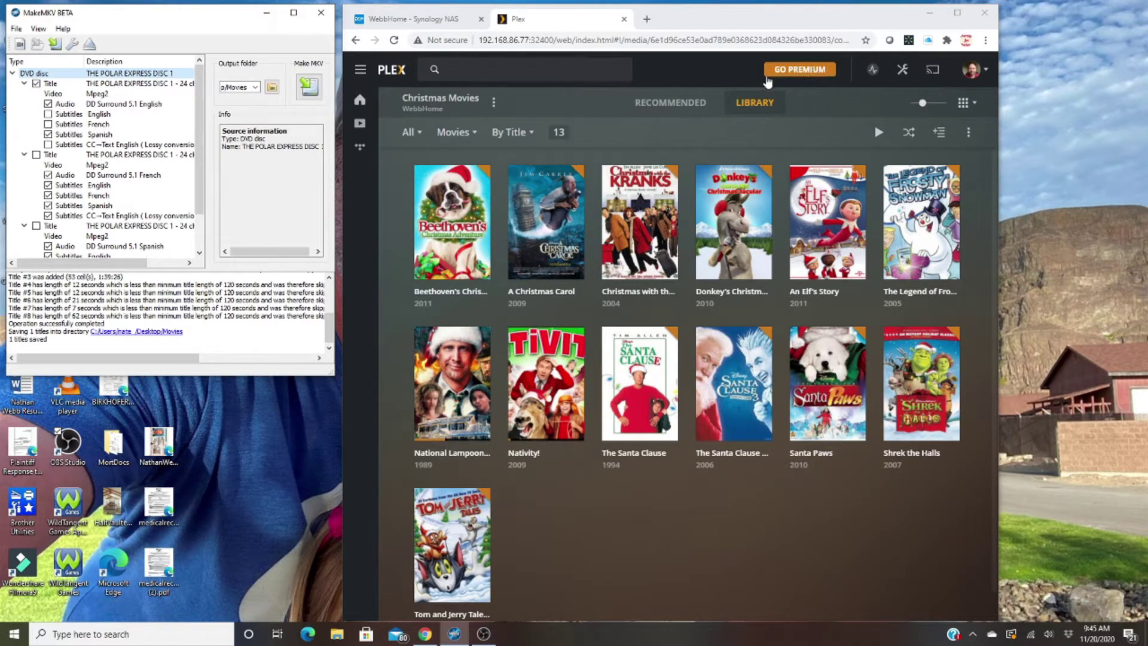
# Step: Review the Plex Pass features and subscription prices, and return to the Synology NAS page
pyautogui.click(799, 71)
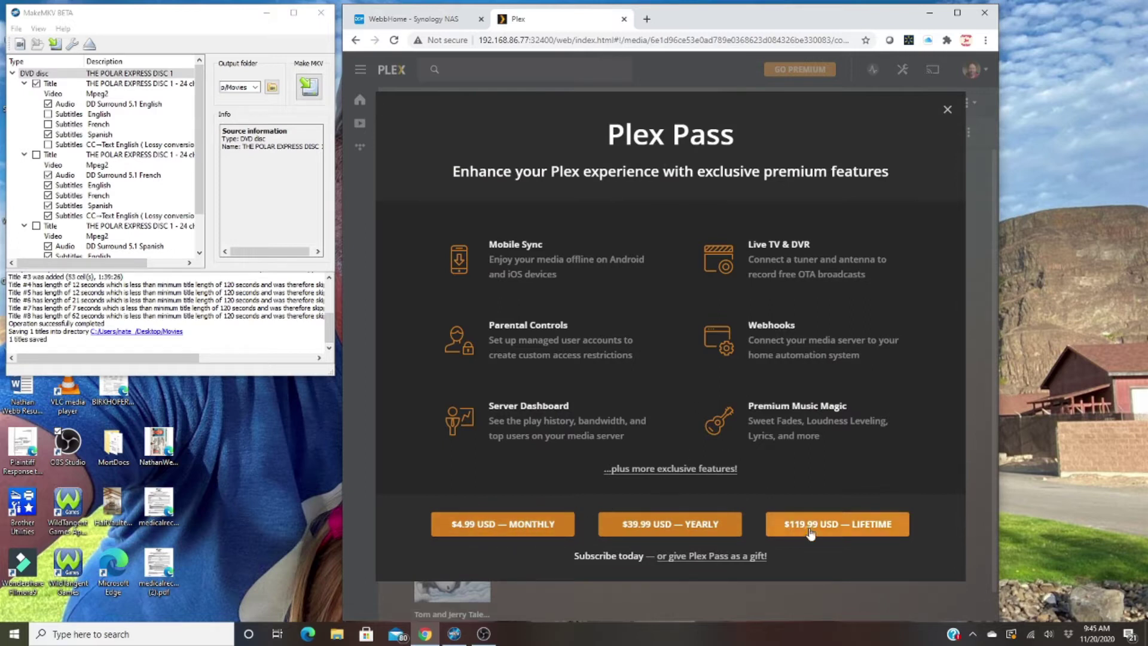
pyautogui.click(948, 111)
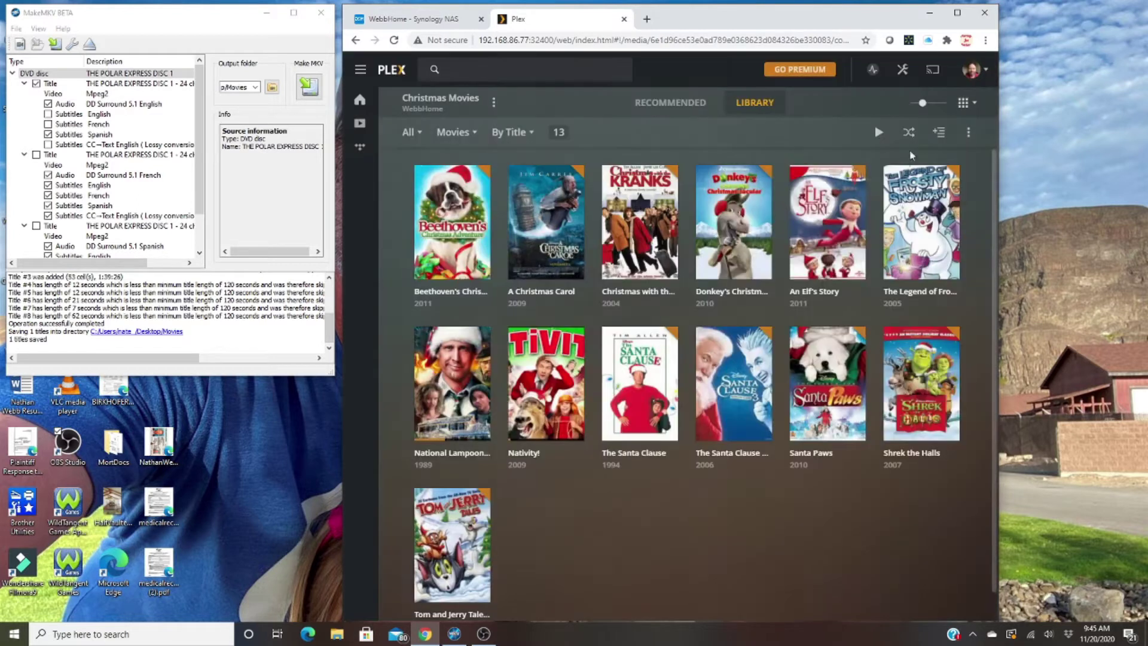
pyautogui.click(432, 19)
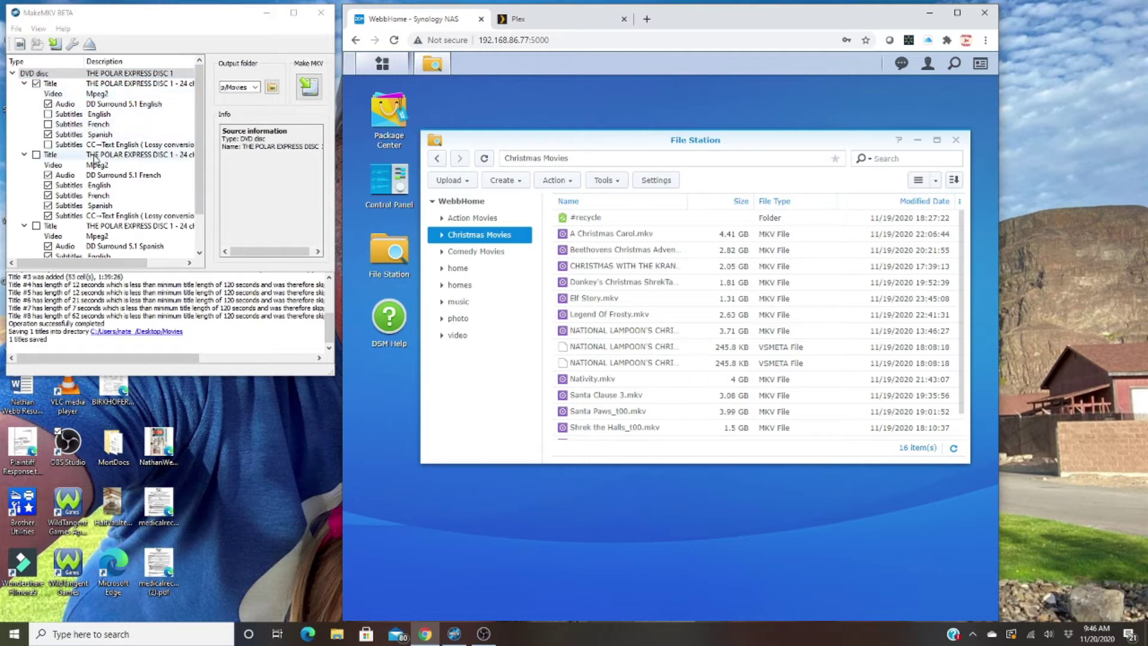
# Step: Check the titles of The Polar Express disc in MakeMKV and deselect the first title's Spanish subtitles
pyautogui.click(199, 174)
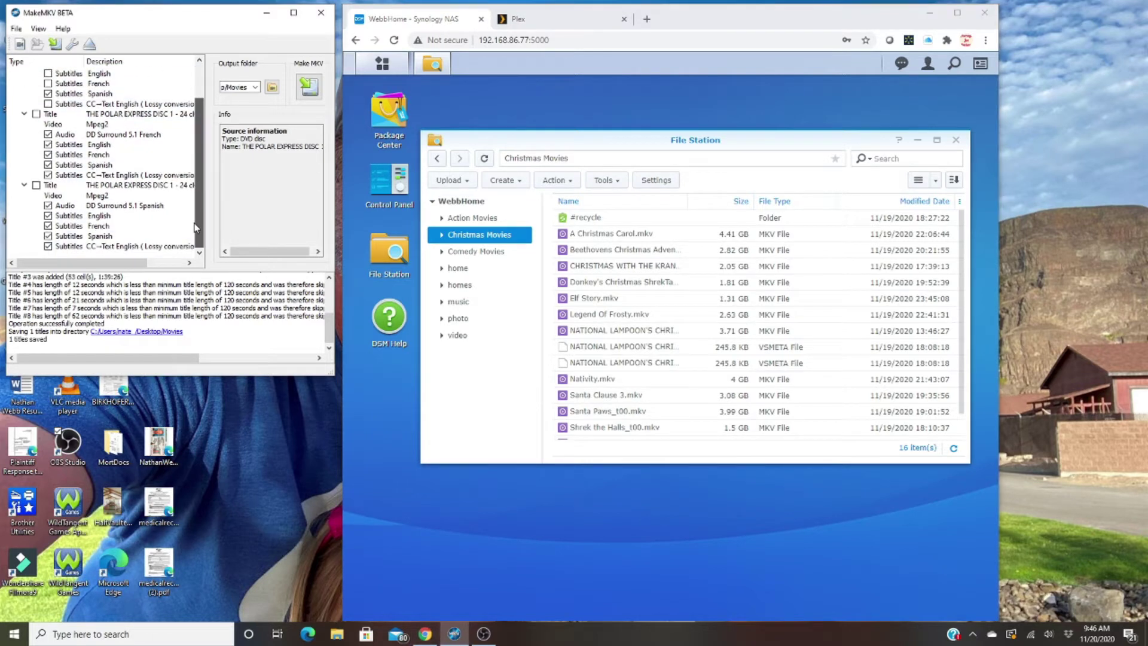
pyautogui.scroll(2, 194, 227)
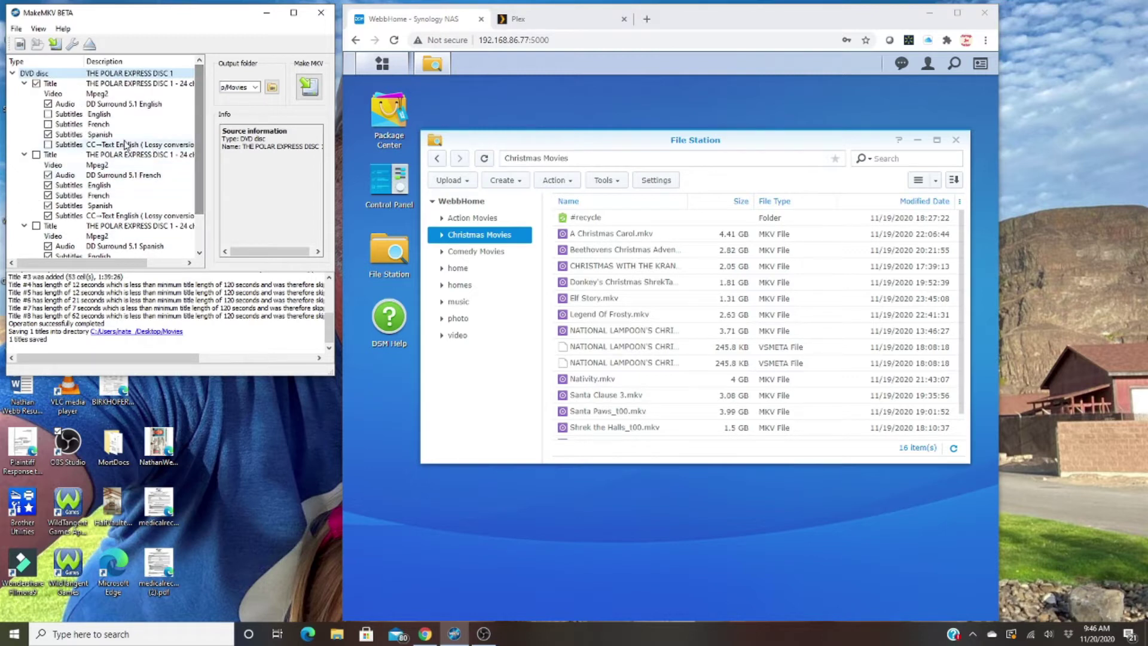
pyautogui.click(49, 144)
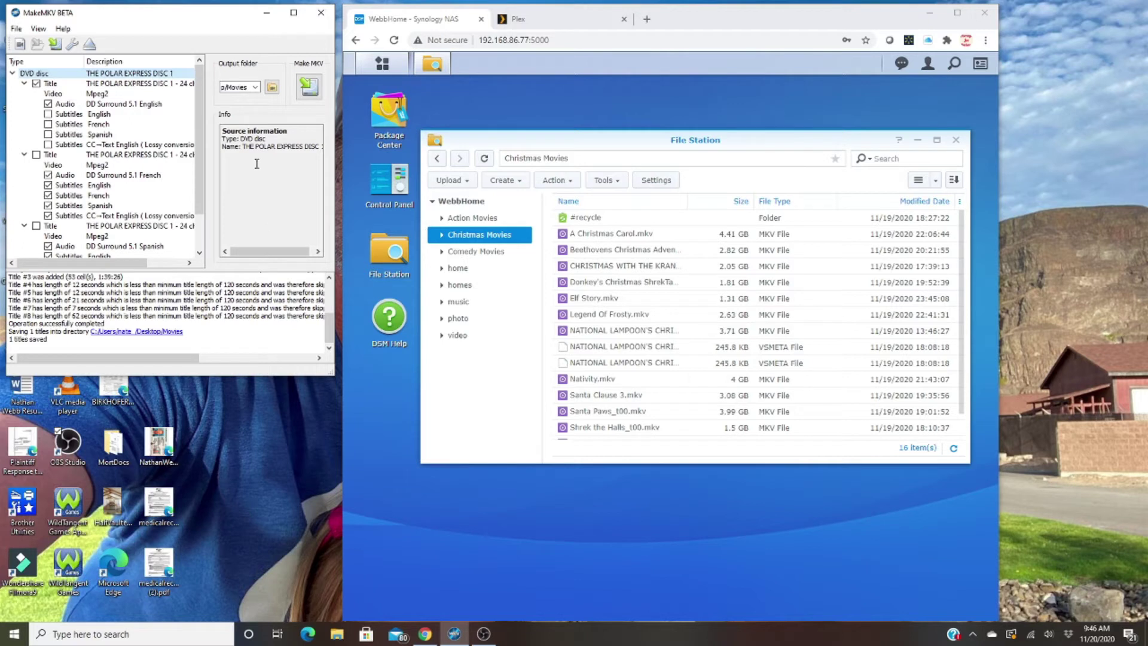
# Step: Move MakeMKV out of the way and open the desktop's Movies folder beside the browser
pyautogui.moveTo(229, 19); pyautogui.dragTo(216, 315)
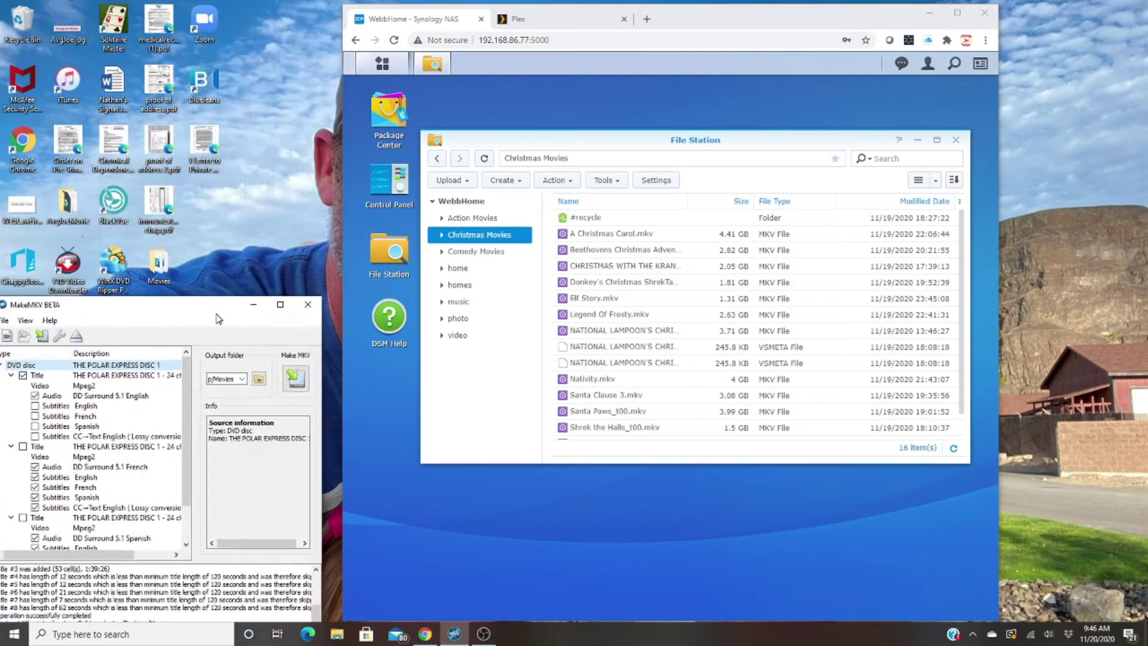
pyautogui.doubleClick(154, 268)
pyautogui.moveTo(393, 160); pyautogui.dragTo(252, 68)
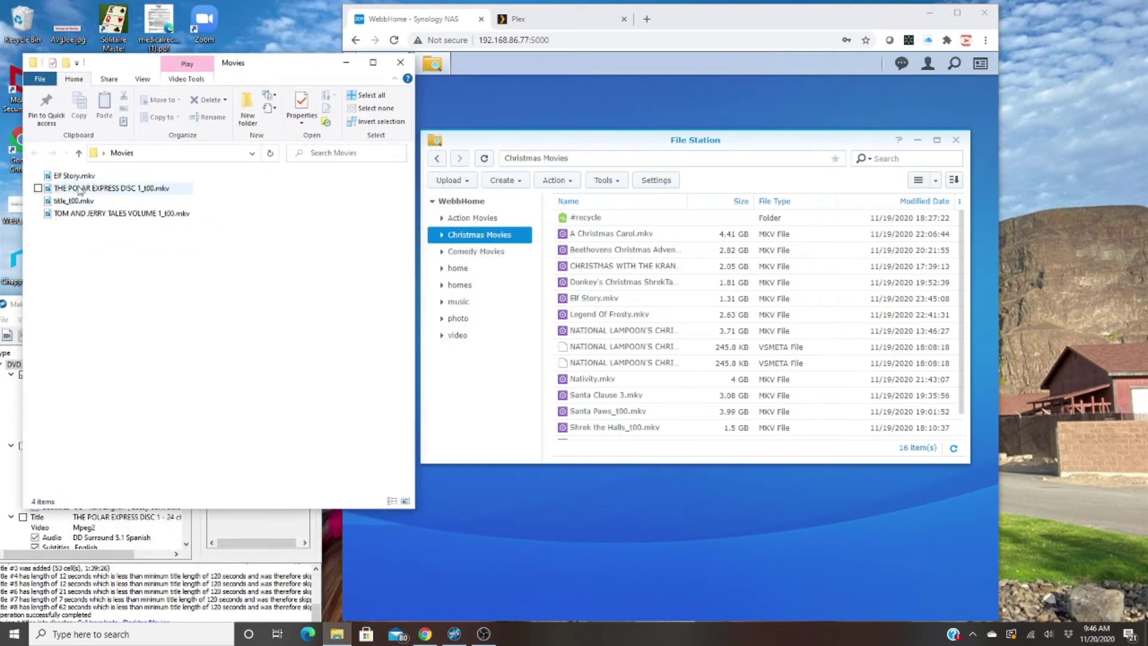
pyautogui.moveTo(167, 195)
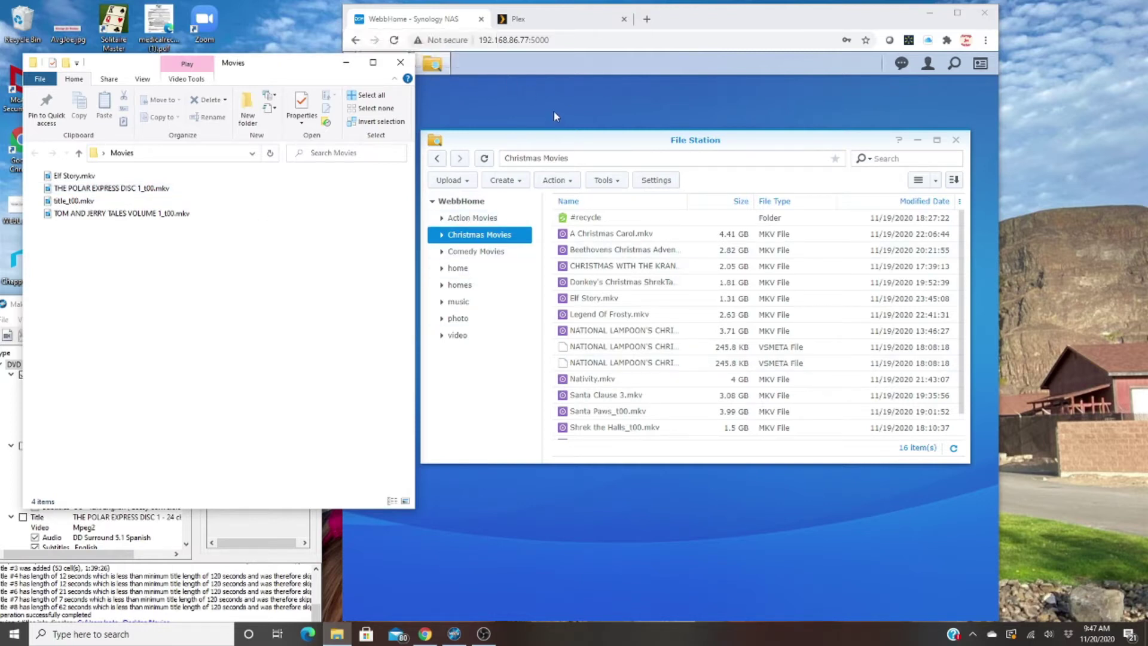
# Step: Create an unencrypted shared folder named Kids Movies on the NAS's Volume 1, with the recycle bin restricted to administrators
pyautogui.click(918, 139)
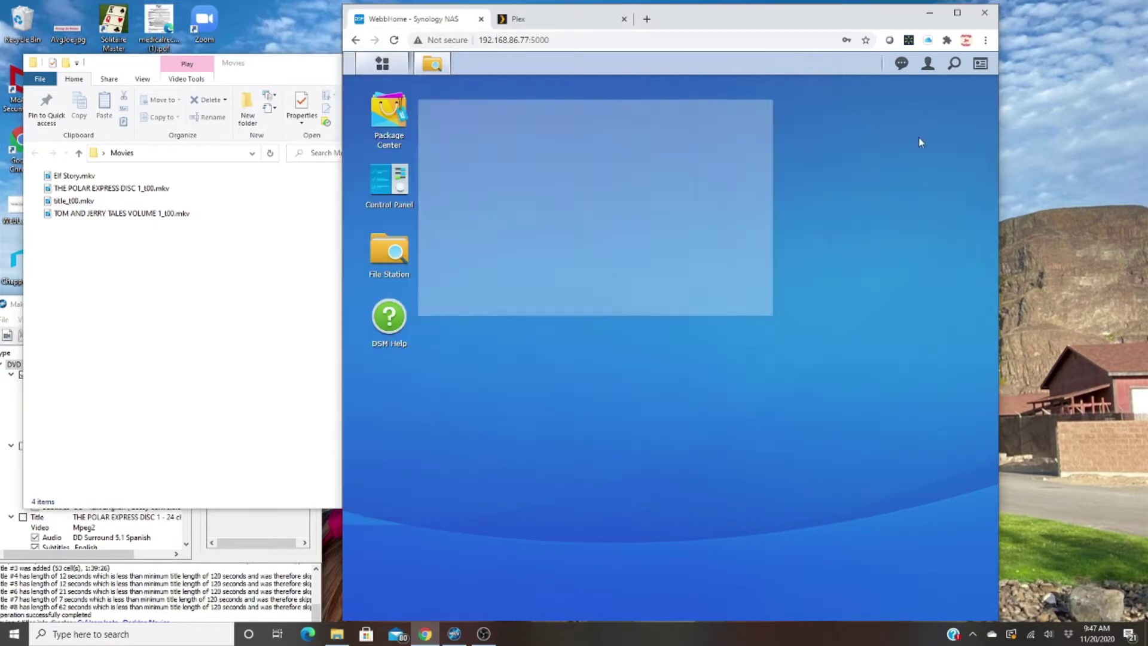
pyautogui.click(392, 180)
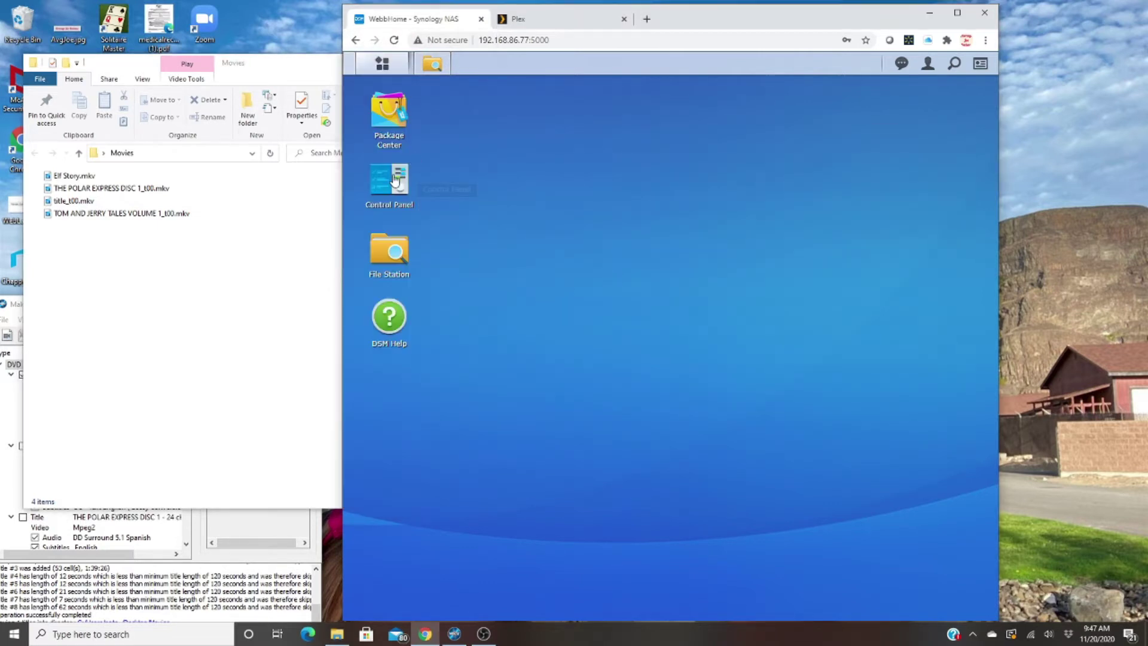
pyautogui.click(391, 256)
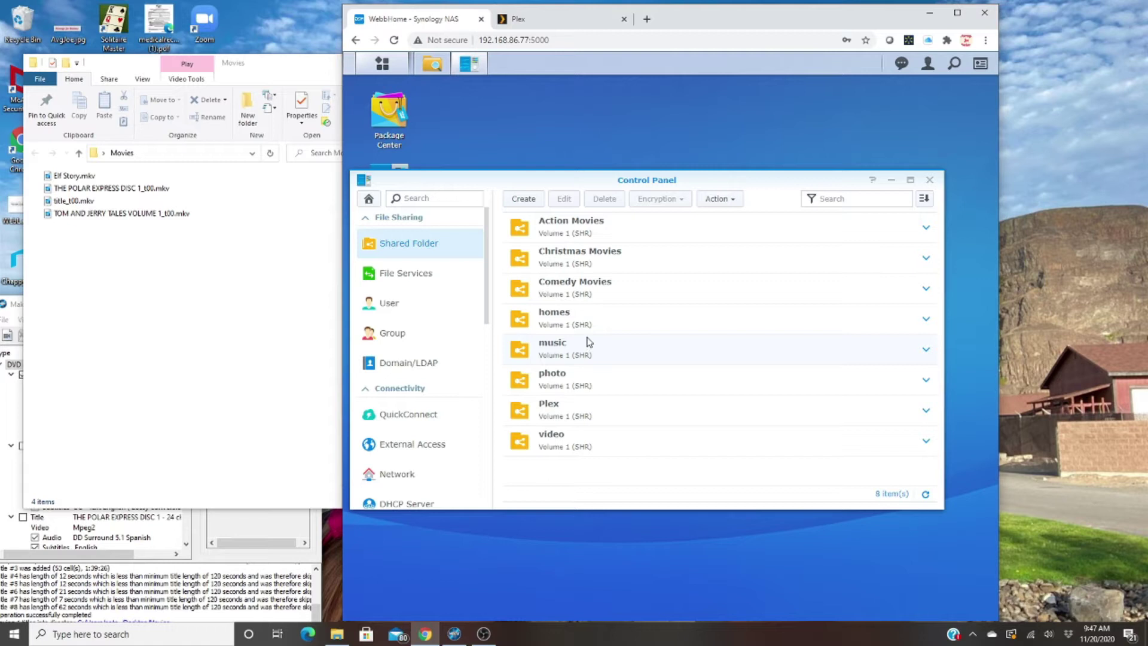
pyautogui.click(525, 199)
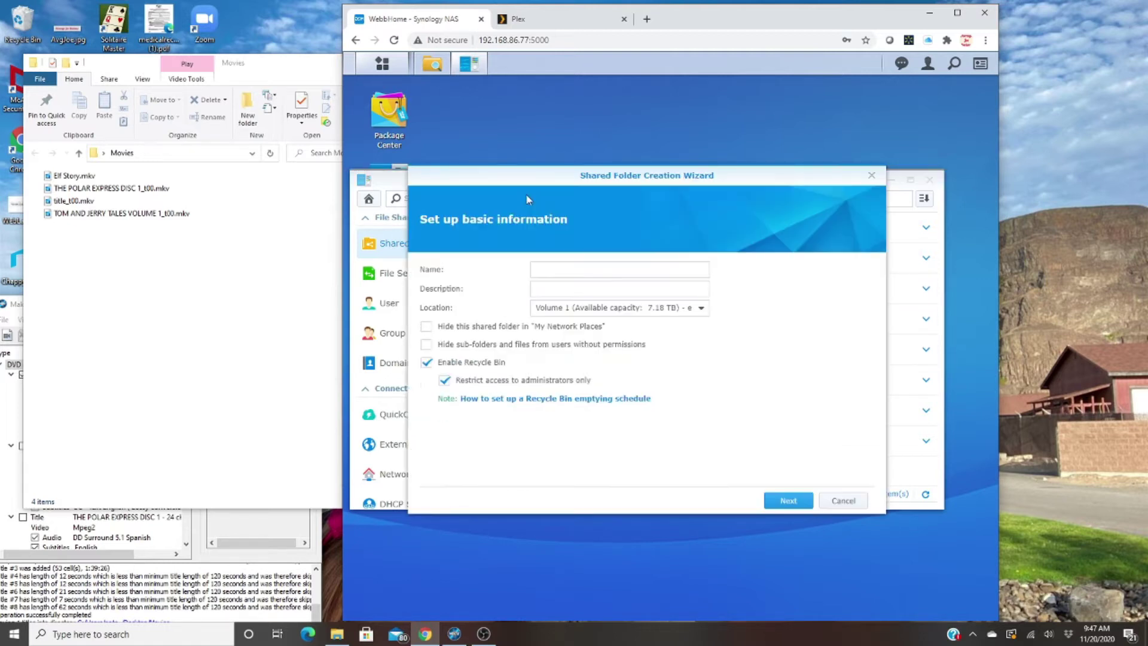
pyautogui.click(570, 270)
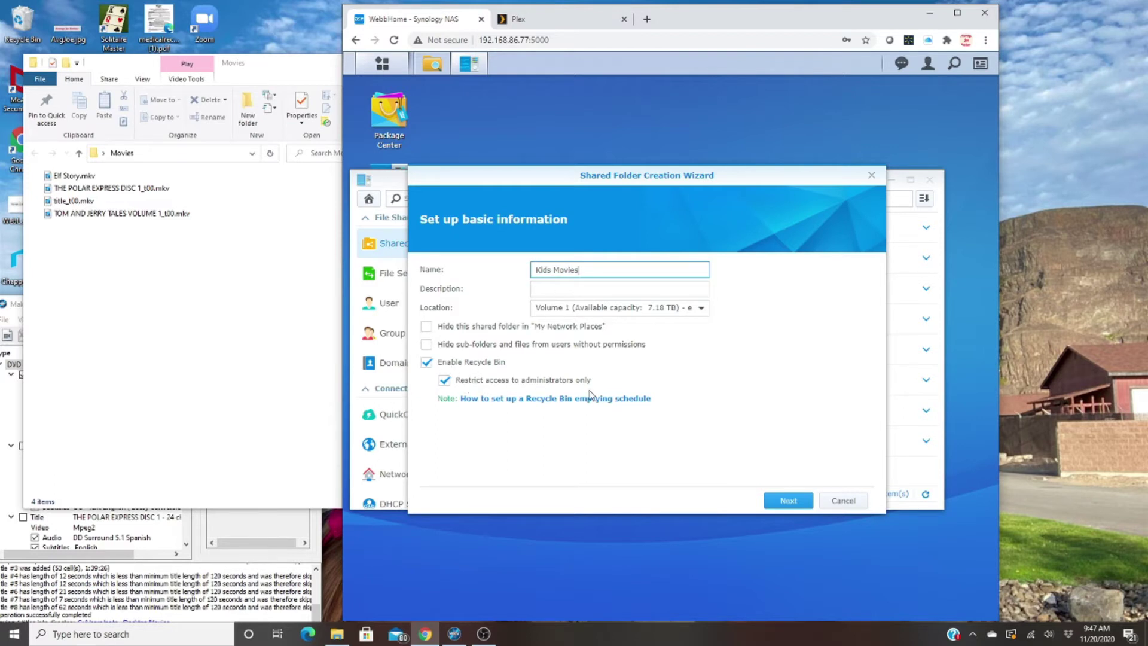
pyautogui.click(788, 503)
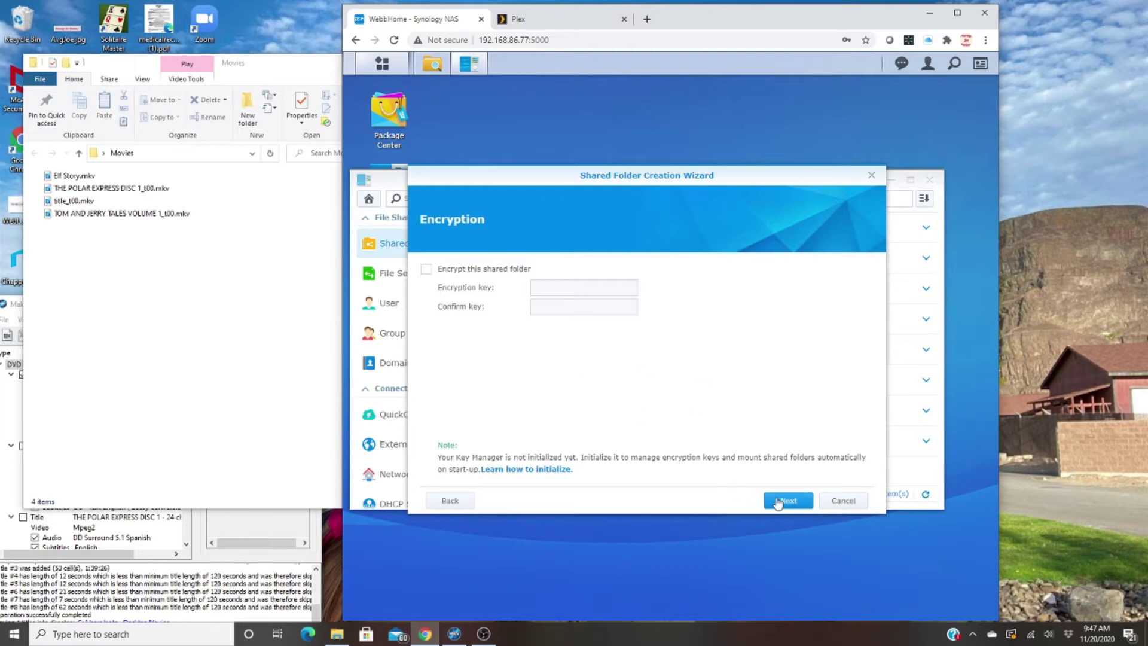
pyautogui.click(777, 503)
pyautogui.click(778, 501)
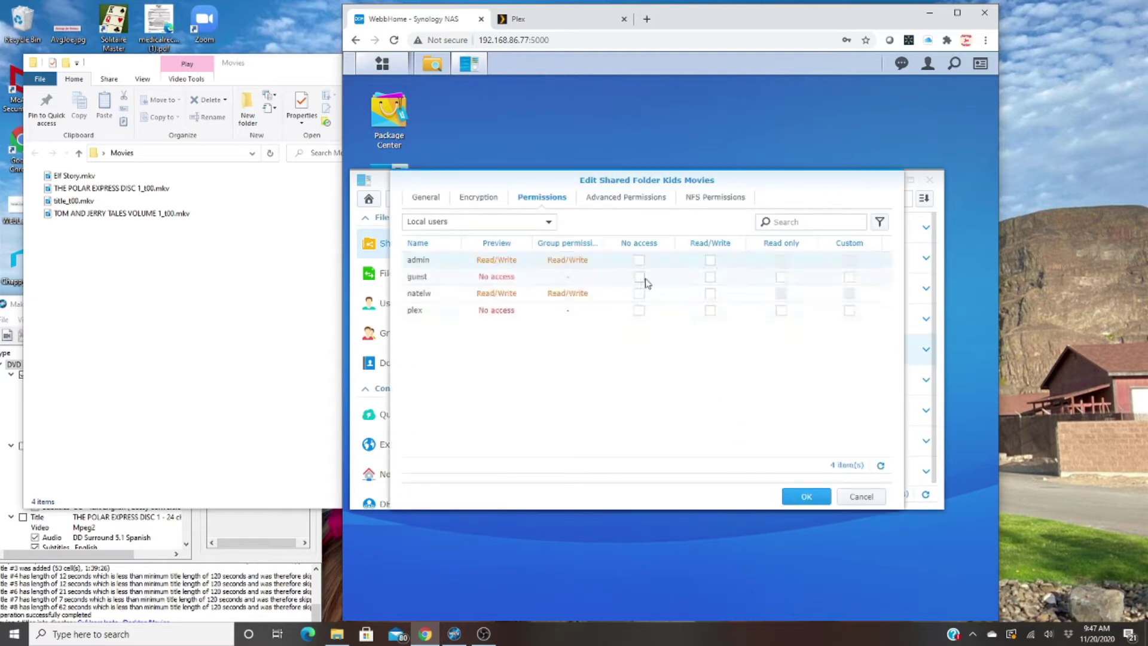
# Step: Grant the admin and personal user accounts read/write access to Kids Movies and the plex account read-only access
pyautogui.click(711, 260)
pyautogui.click(711, 294)
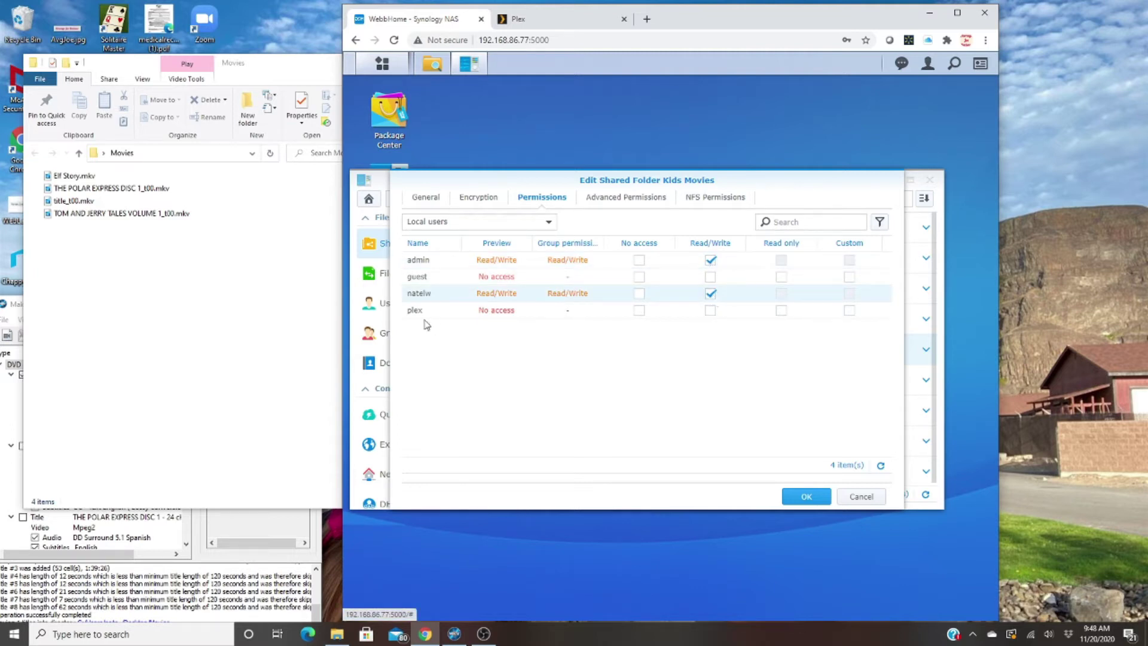
pyautogui.click(782, 311)
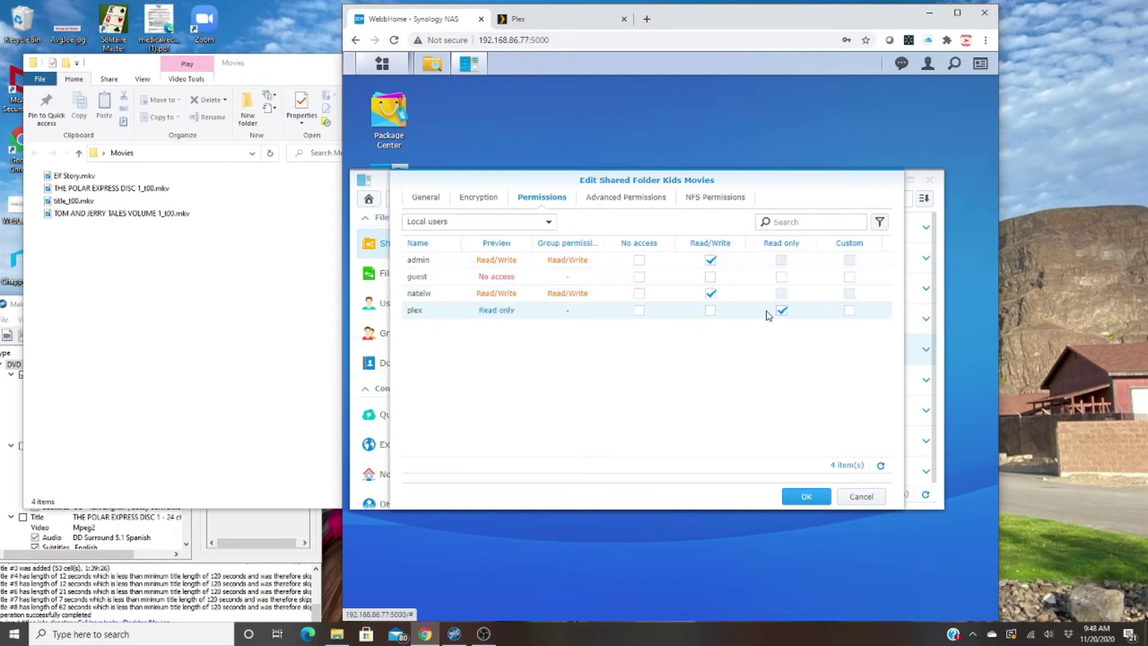
pyautogui.click(802, 498)
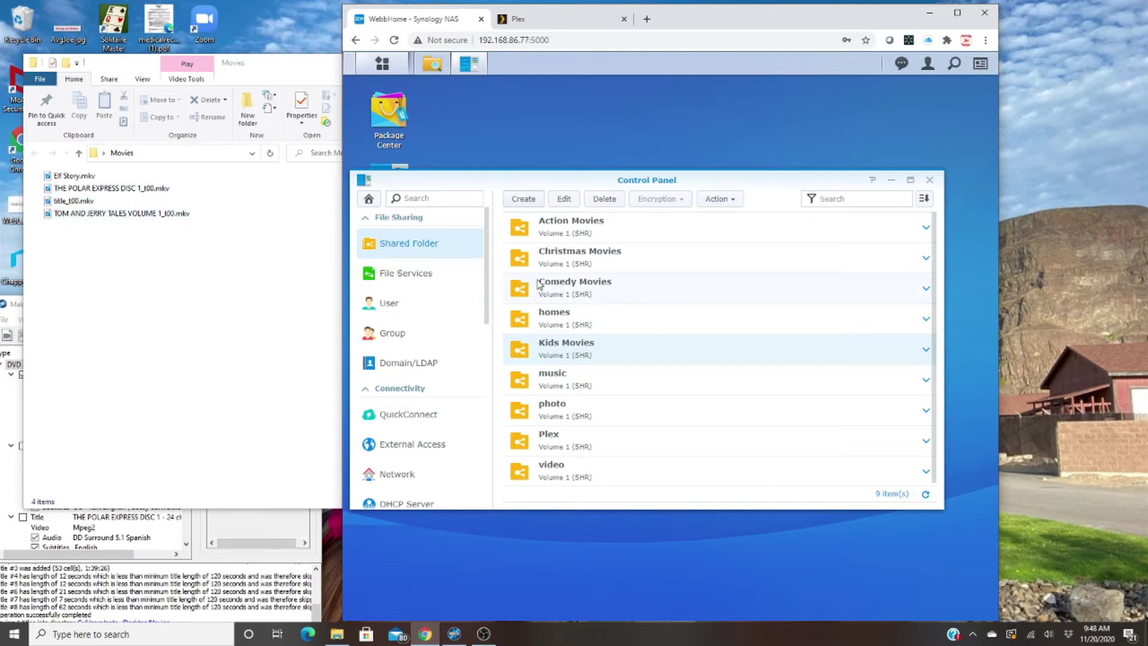
# Step: Close the NAS Control Panel and open the Christmas Movies folder in File Station
pyautogui.click(562, 258)
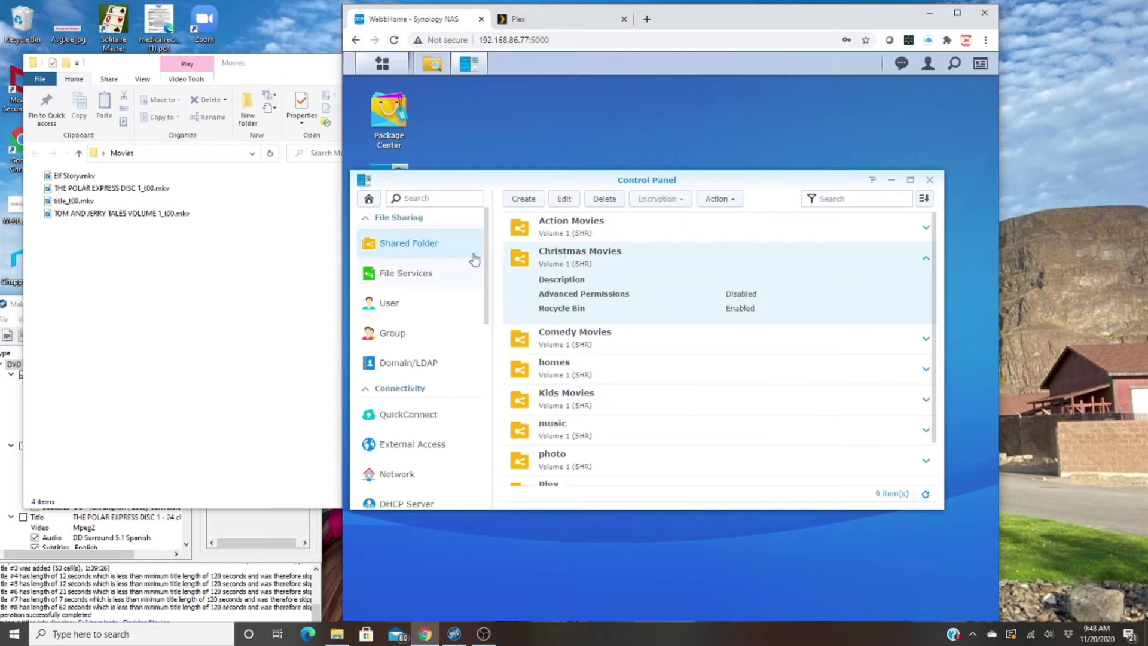
pyautogui.click(929, 180)
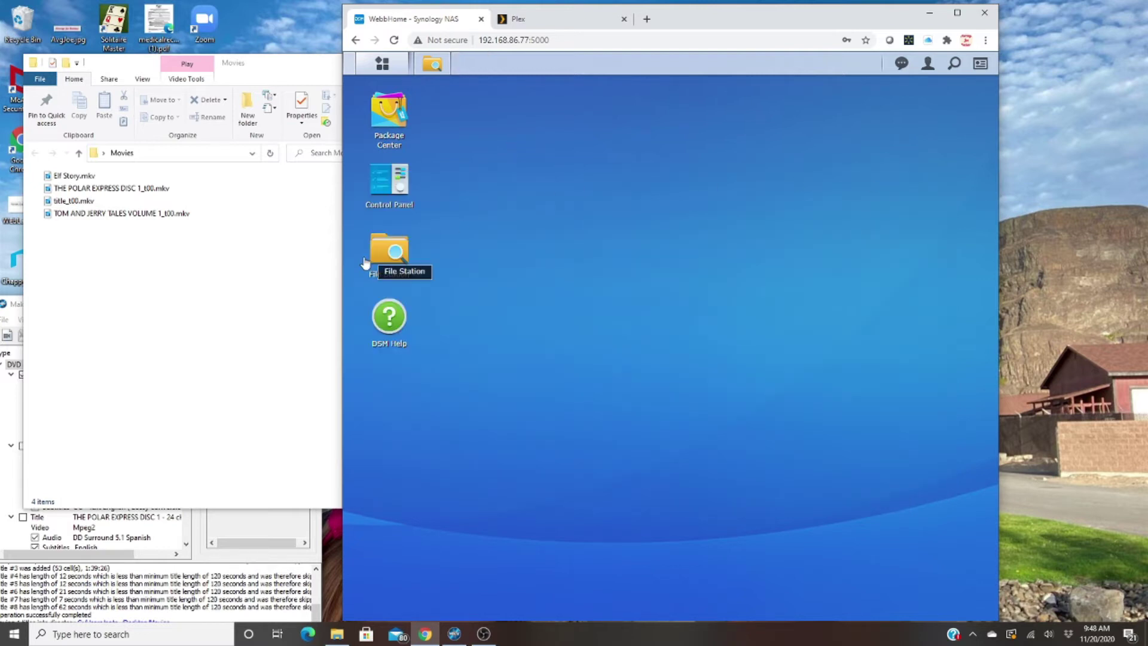
pyautogui.click(389, 254)
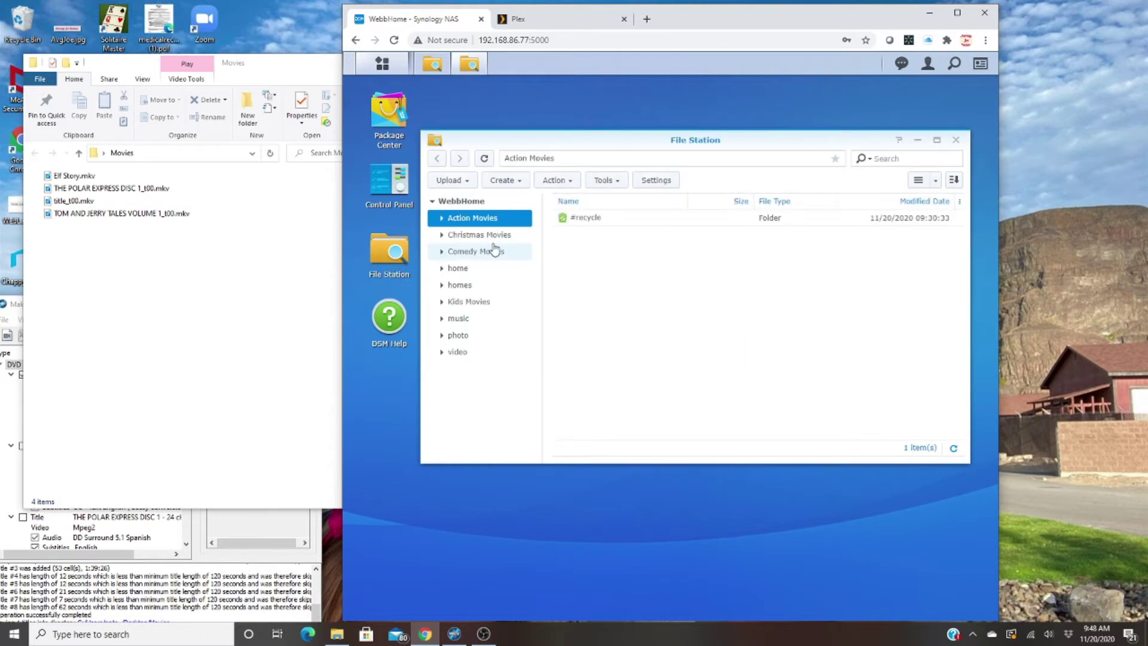
pyautogui.click(479, 236)
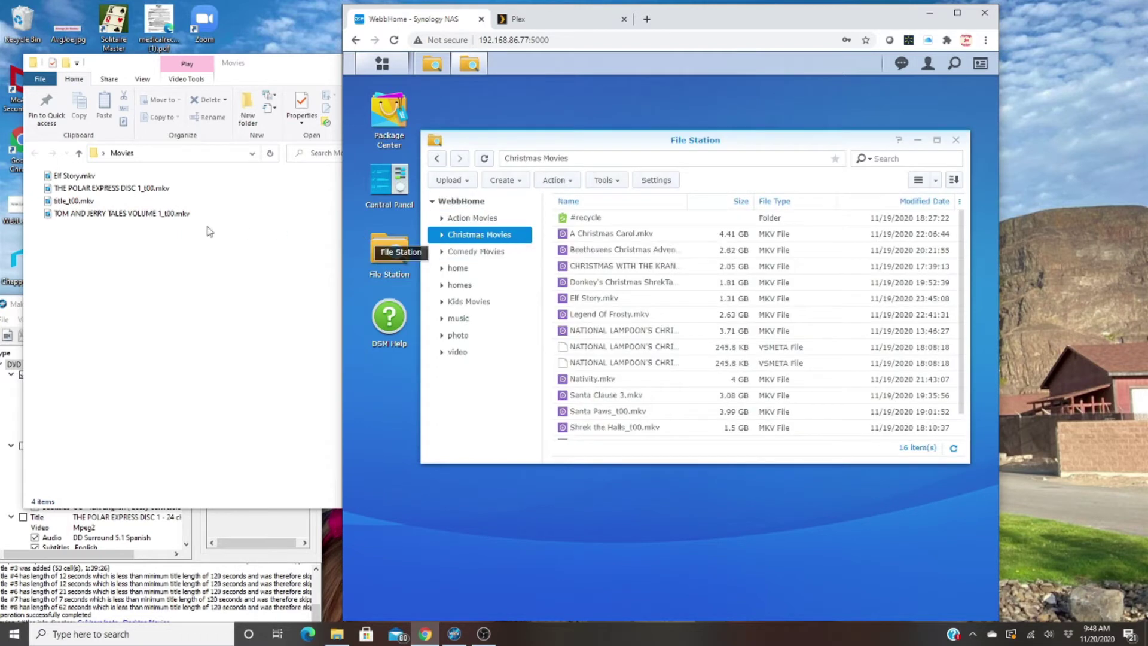
# Step: Upload THE POLAR EXPRESS DISC 1_t00.mkv from the Movies folder into Christmas Movies, skipping it if the name already exists
pyautogui.click(105, 190)
pyautogui.moveTo(657, 292); pyautogui.dragTo(657, 292)
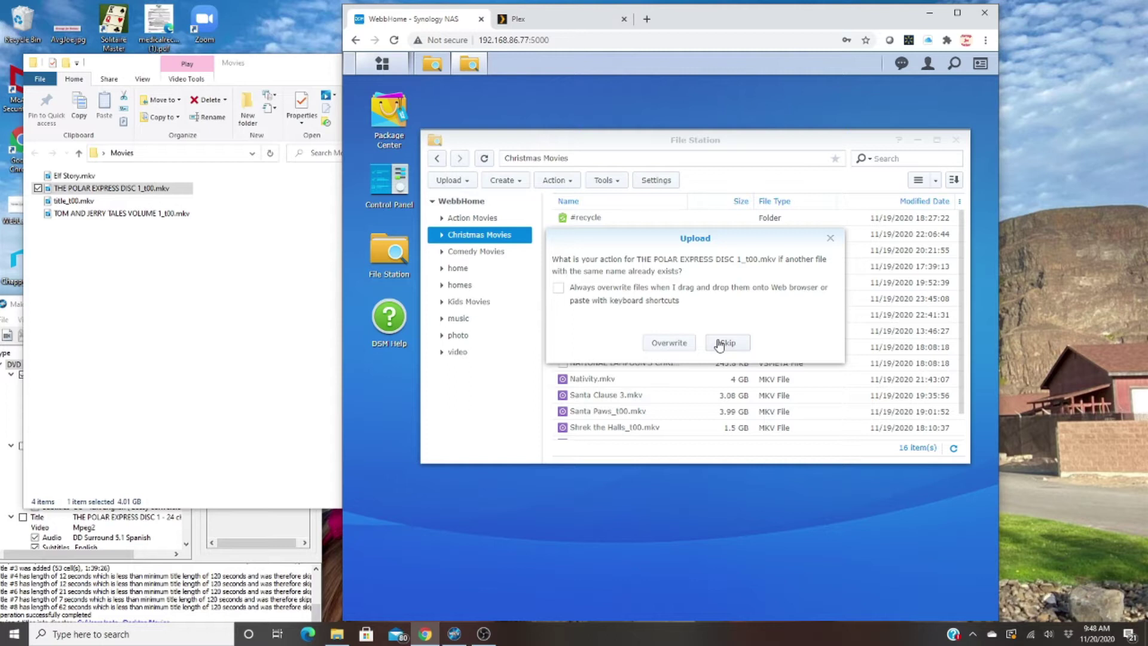
pyautogui.click(719, 345)
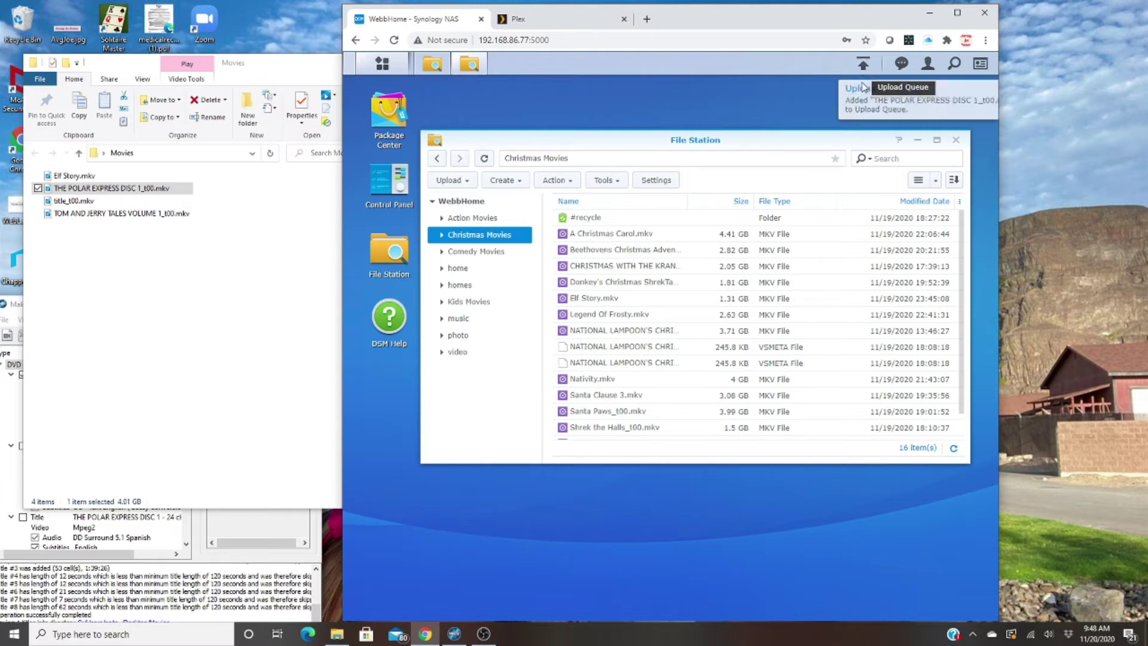
# Step: Switch to Plex and examine the options for the Christmas Movies library and for The Santa Clause
pyautogui.click(541, 19)
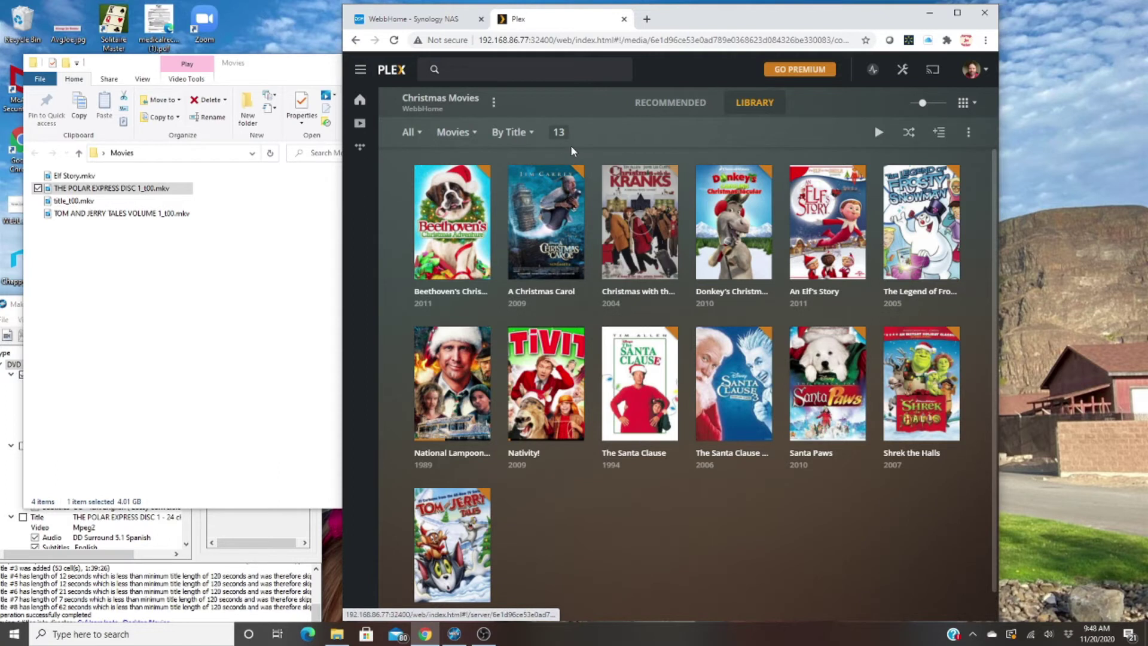
pyautogui.click(493, 102)
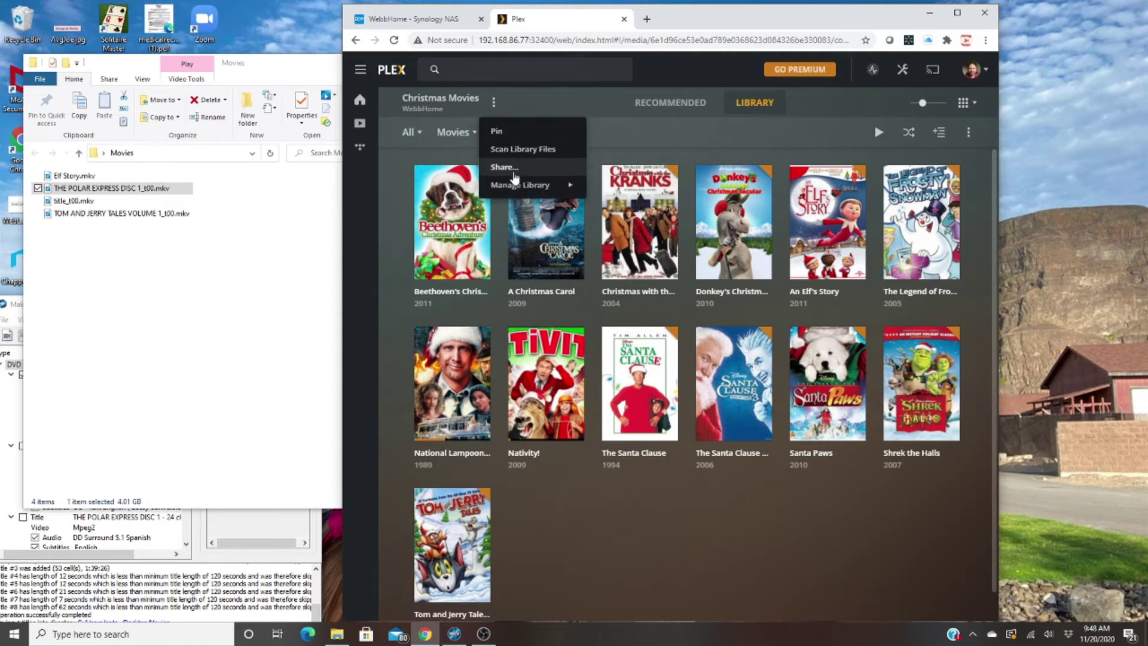
pyautogui.click(668, 432)
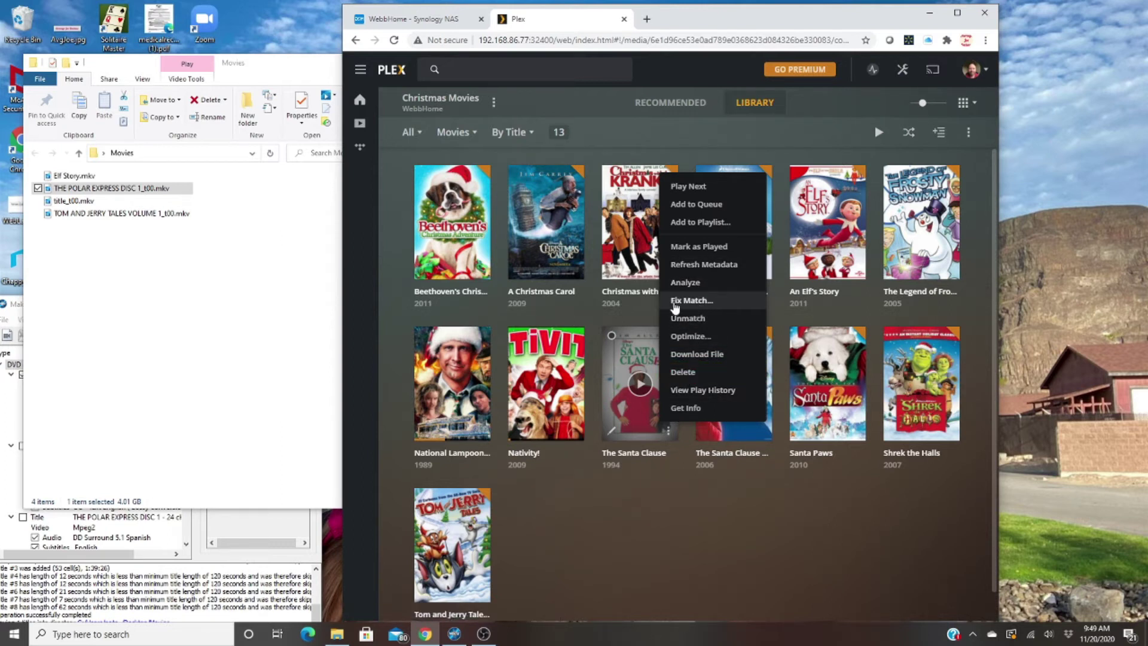
pyautogui.click(710, 472)
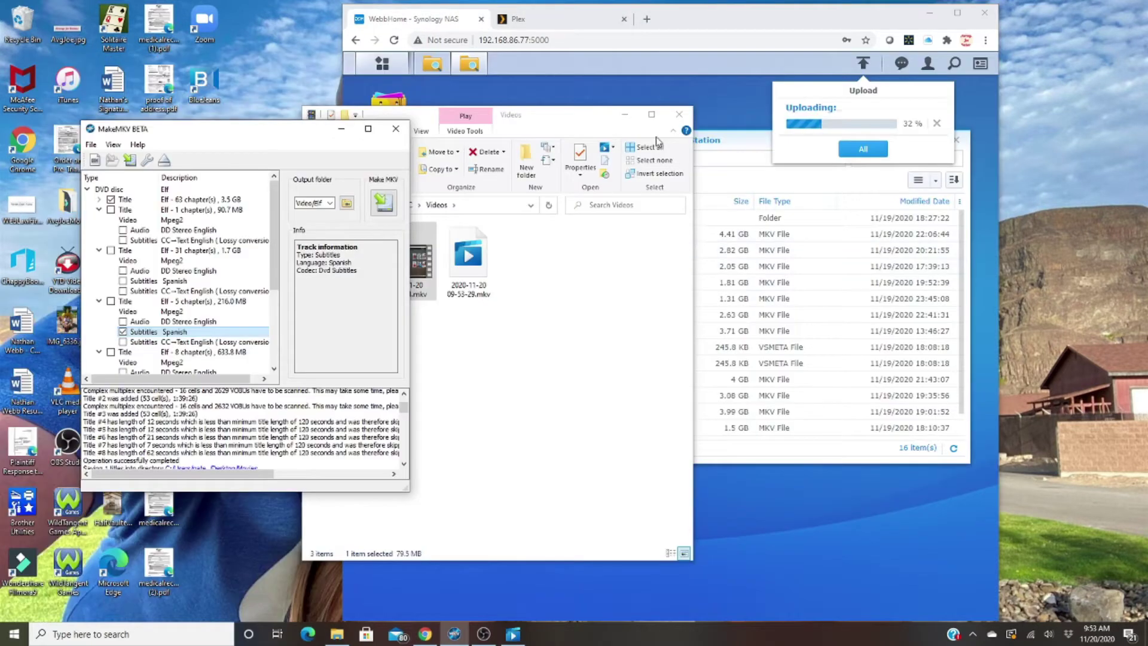
# Step: Clear the Videos folder window off the NAS page and dismiss the upload queue overlay
pyautogui.moveTo(571, 122); pyautogui.dragTo(523, 109)
pyautogui.click(576, 104)
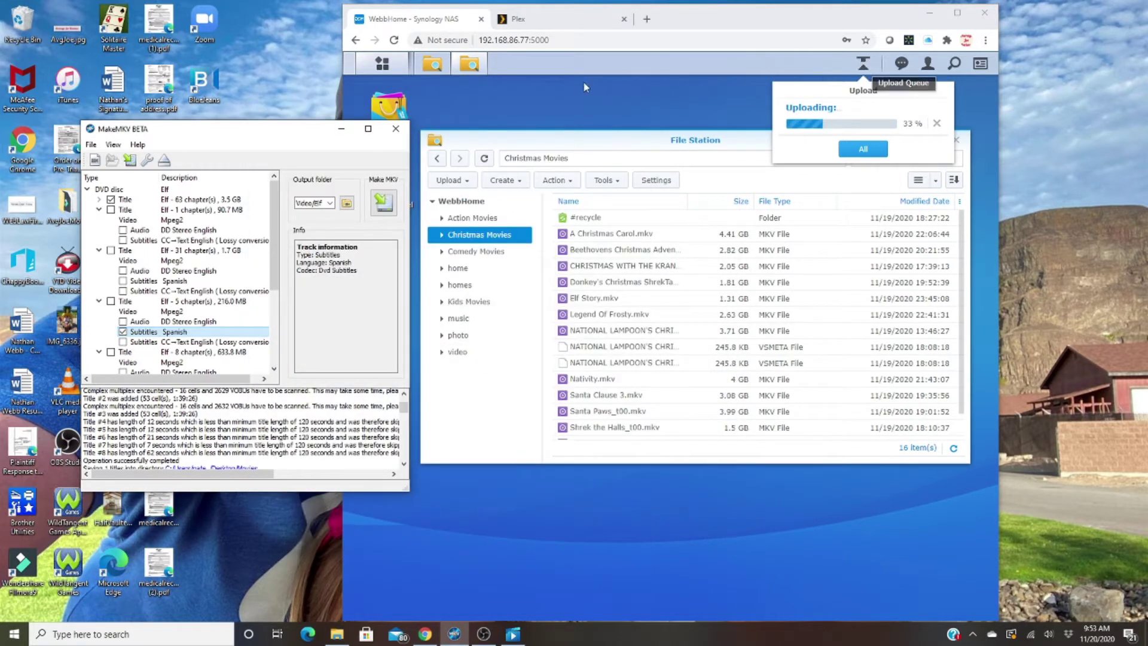
pyautogui.click(520, 108)
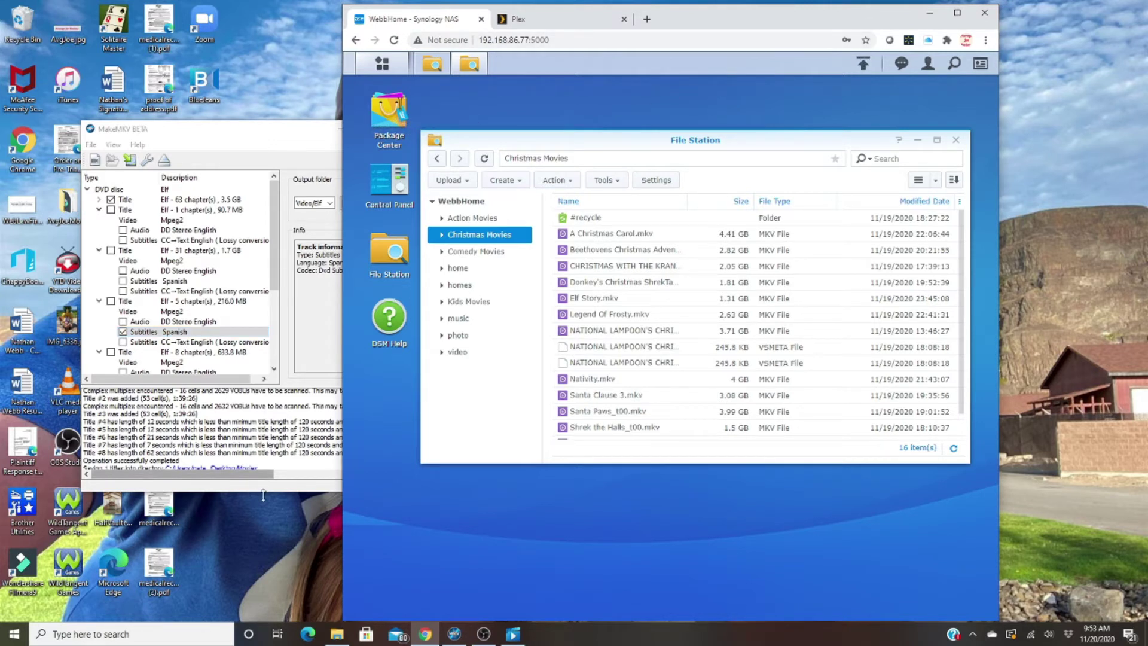
# Step: Look over the Christmas Movies library in Plex, then return to the NAS page and show the upload progress
pyautogui.click(546, 25)
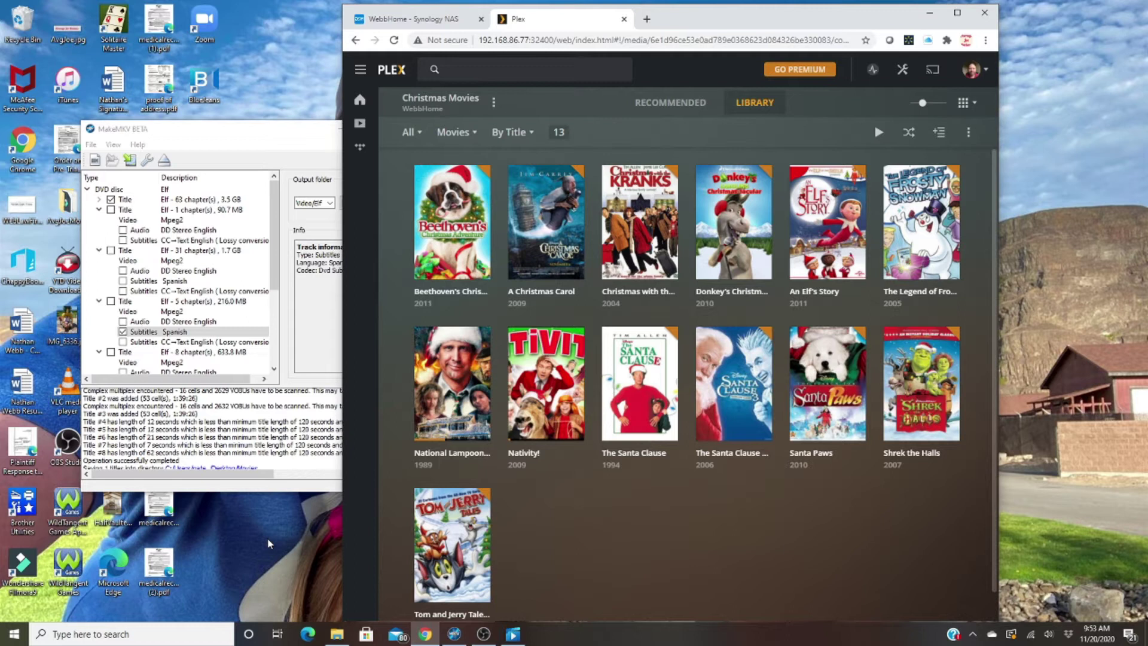
pyautogui.click(973, 634)
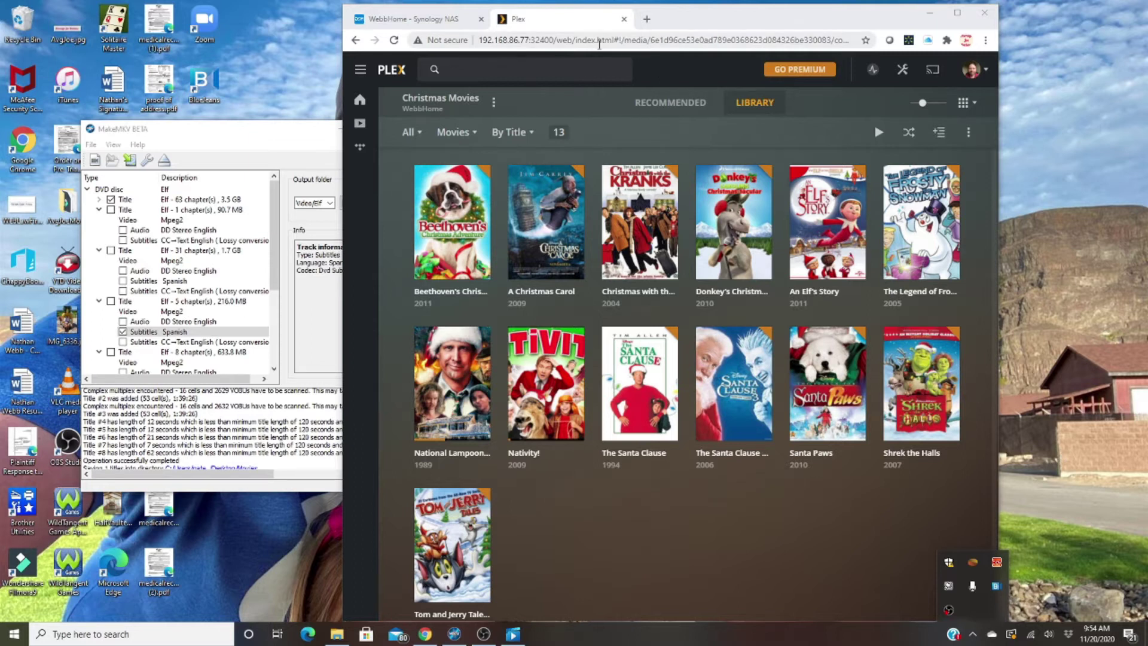
pyautogui.click(419, 24)
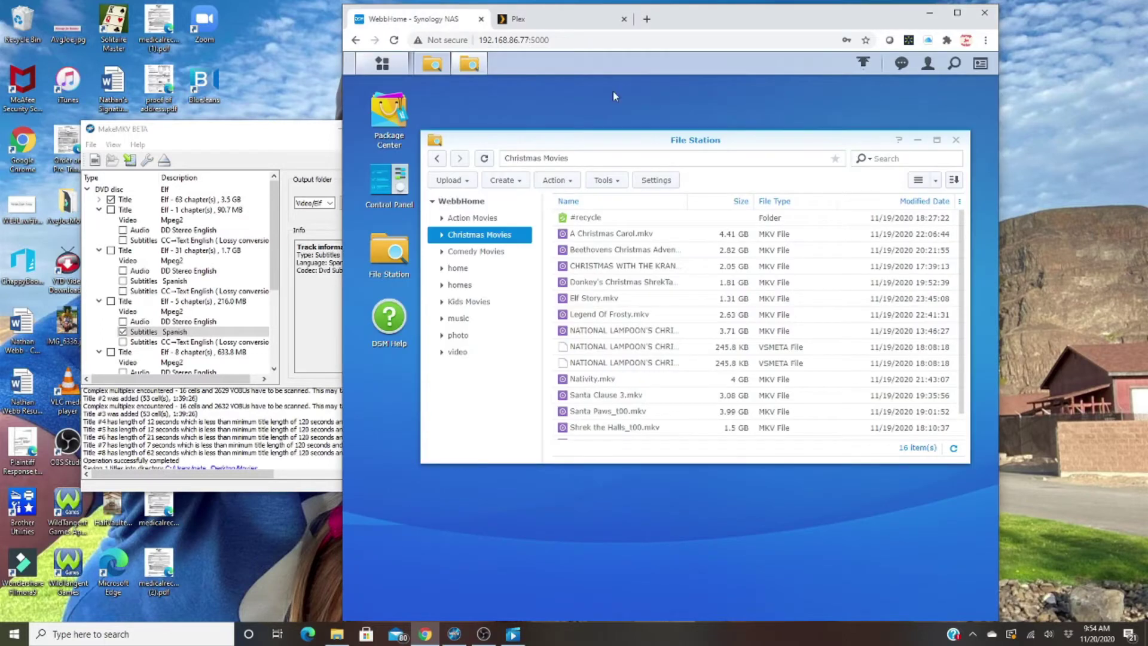
pyautogui.click(866, 65)
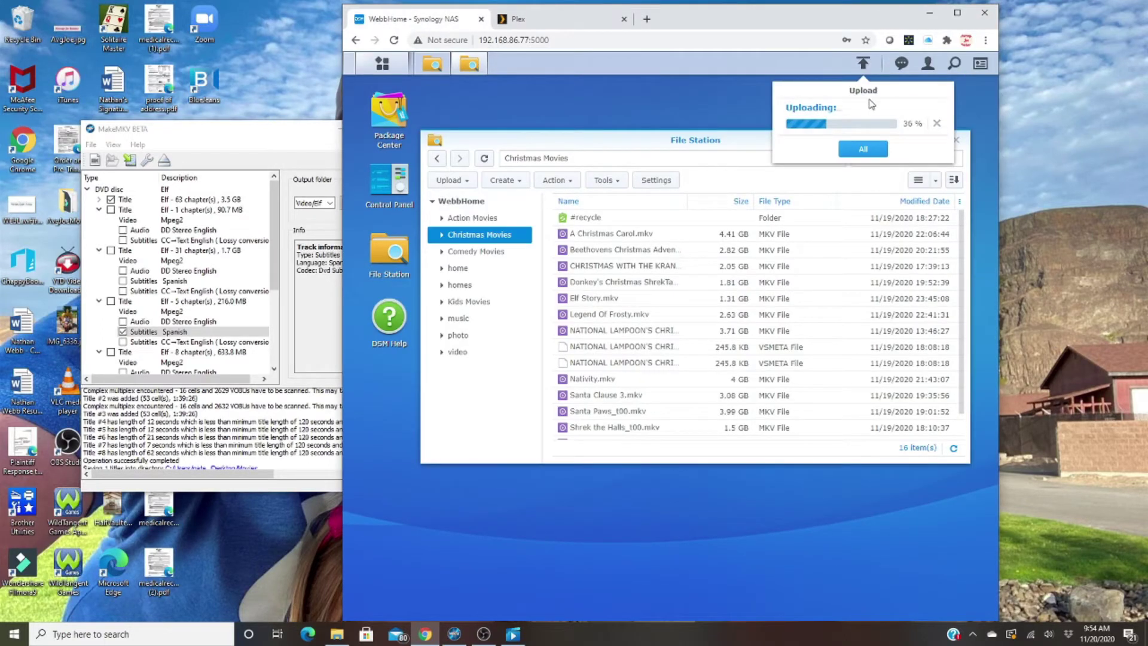
# Step: In MakeMKV, deselect the Spanish subtitles of the 216 MB title and keep only DD Surround 5.1 English for the 3.5 GB Elf title
pyautogui.moveTo(276, 139); pyautogui.dragTo(226, 80)
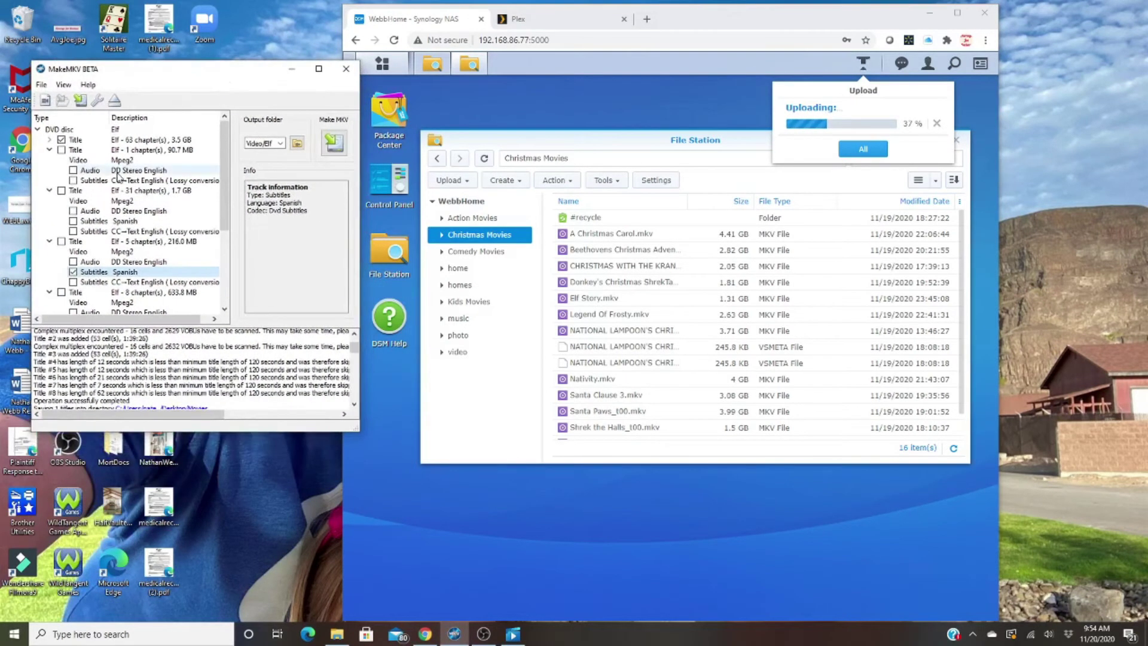
pyautogui.click(73, 272)
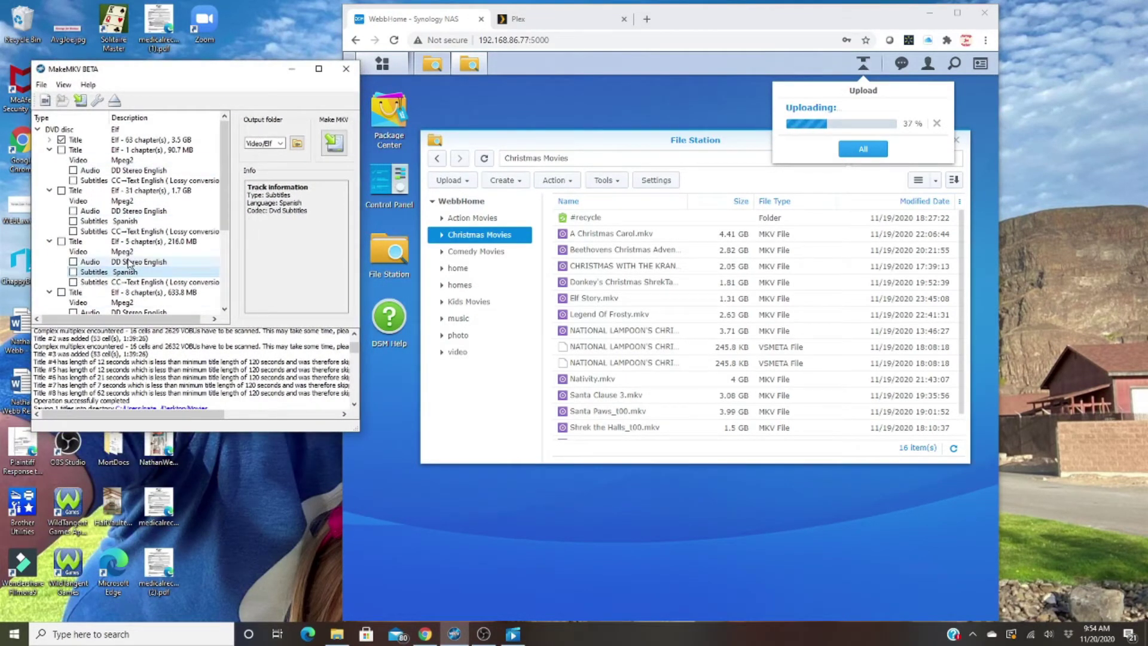
pyautogui.moveTo(222, 218)
pyautogui.mouseDown()
pyautogui.moveTo(221, 292)
pyautogui.moveTo(221, 217)
pyautogui.mouseUp()
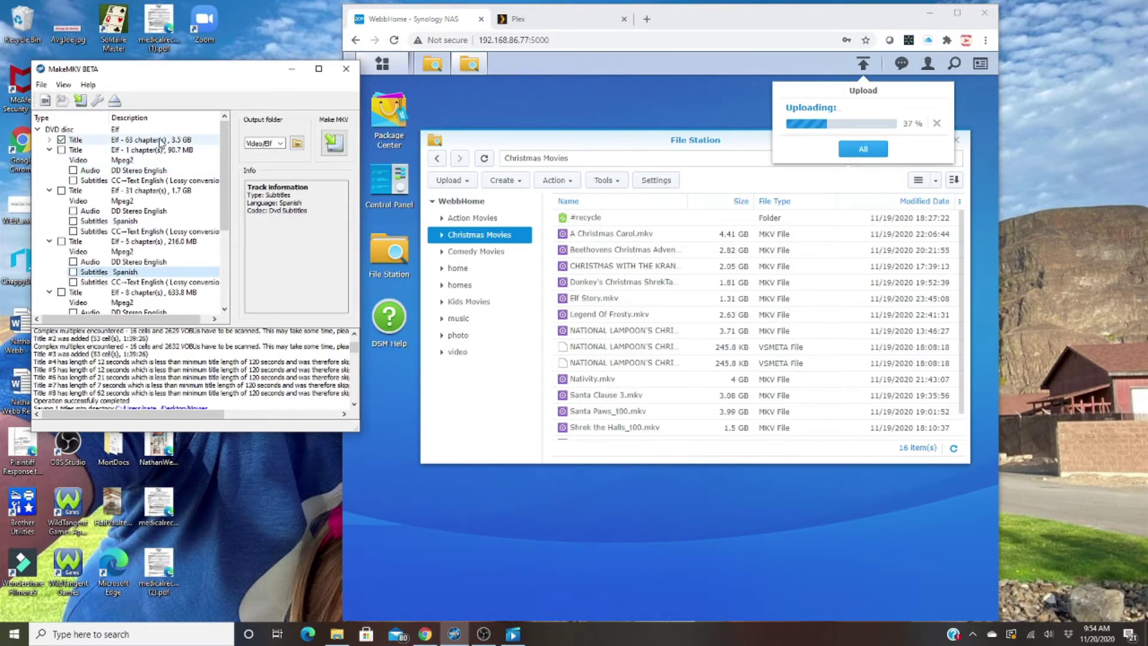
pyautogui.click(49, 140)
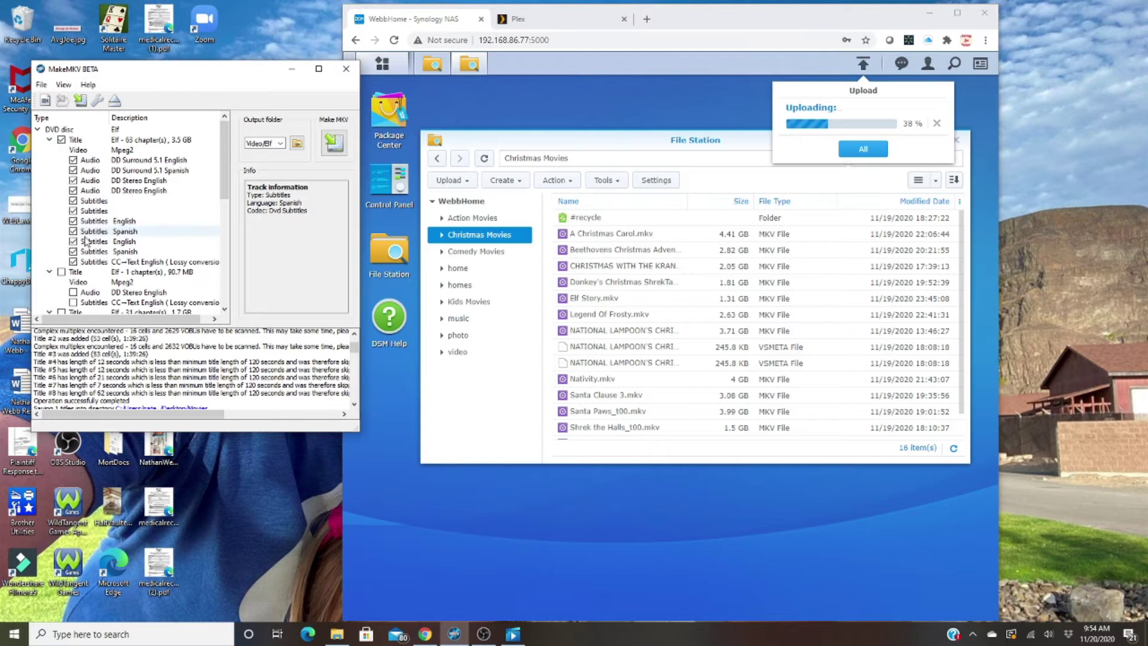
pyautogui.click(73, 251)
pyautogui.click(73, 241)
pyautogui.click(73, 231)
pyautogui.click(73, 221)
pyautogui.click(73, 211)
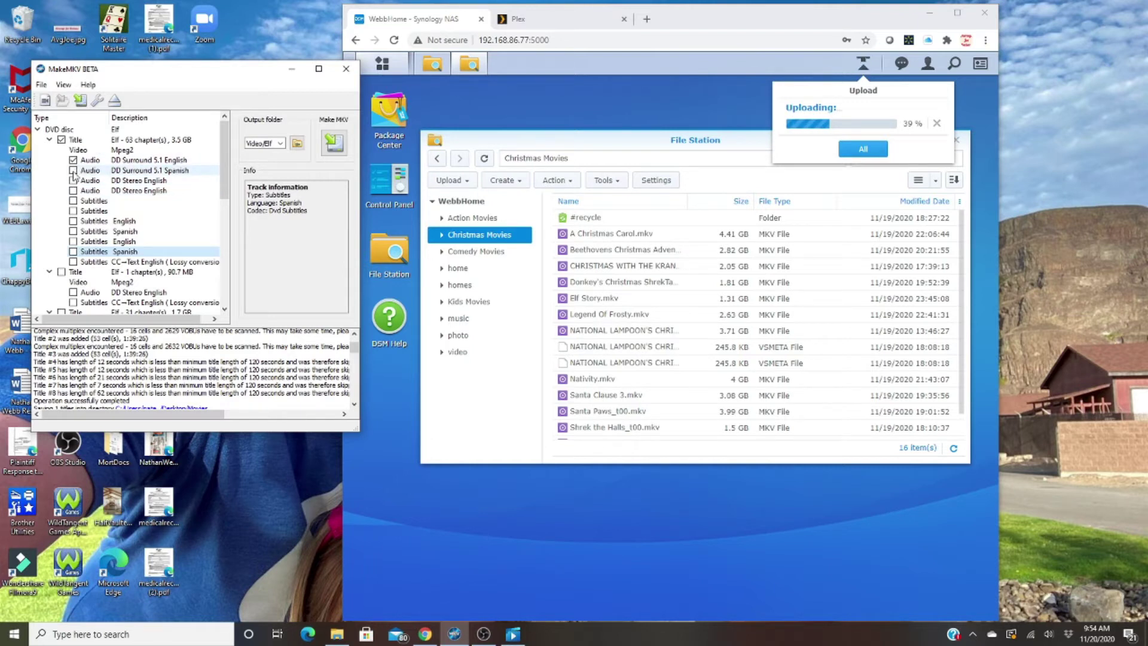
# Step: Set the output folder to Movies on the Desktop and start saving the selected Elf title as an MKV file
pyautogui.click(298, 144)
pyautogui.scroll(3, 82, 268)
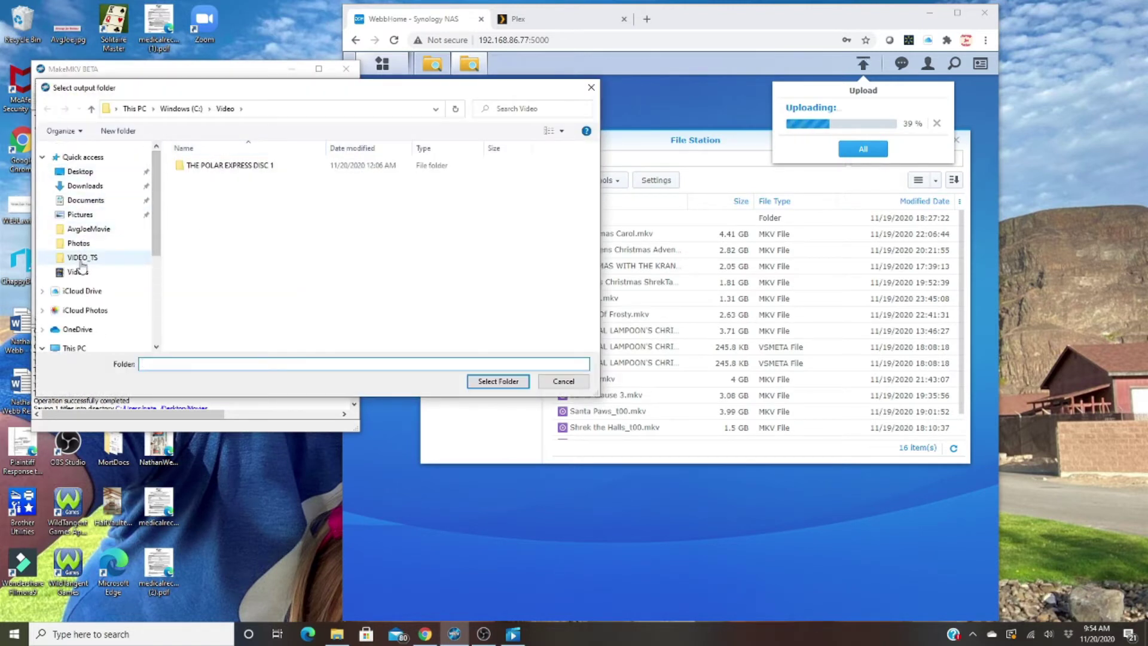
pyautogui.click(80, 171)
pyautogui.click(198, 204)
pyautogui.click(481, 381)
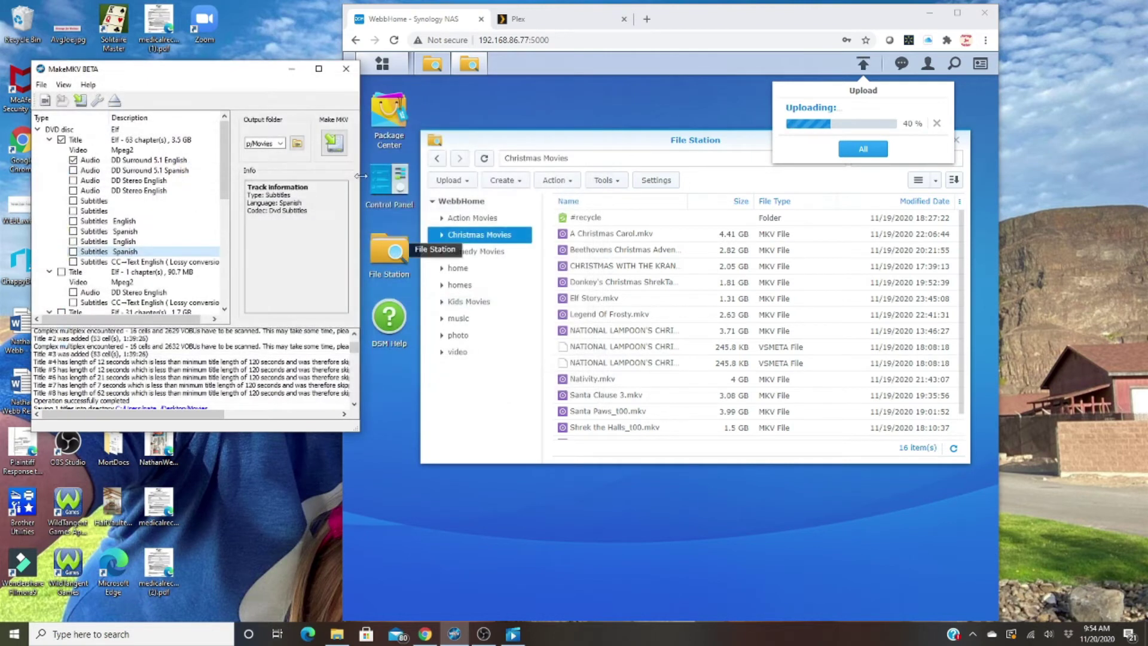
pyautogui.click(335, 146)
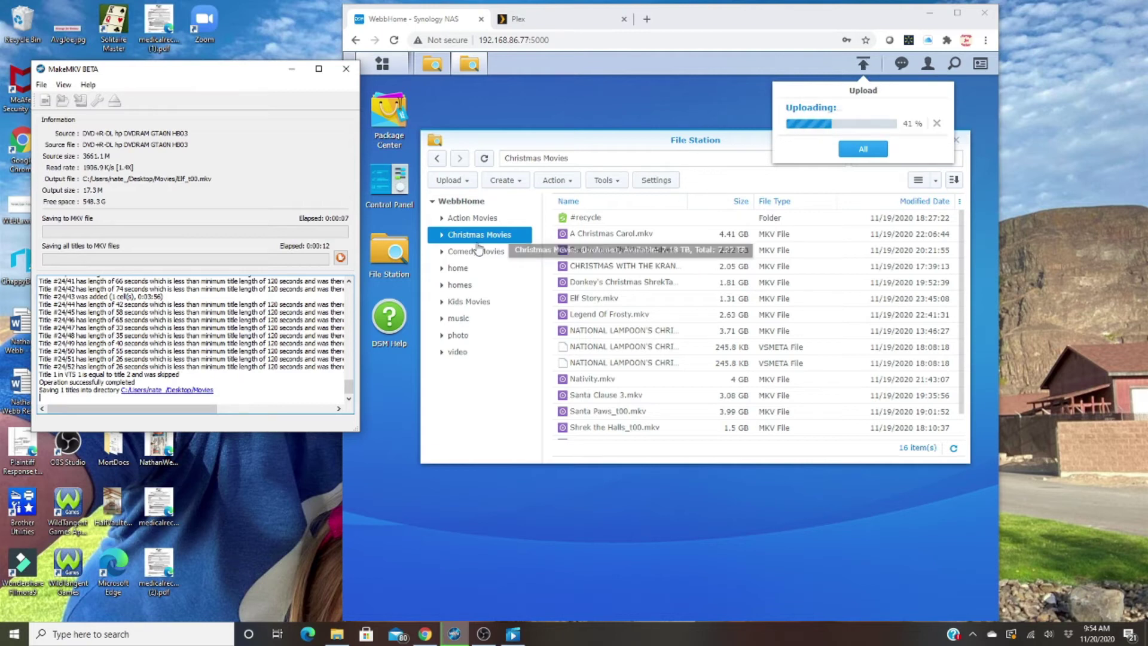
# Step: Compare the Christmas Movies library in Plex with the Christmas Movies folder on the NAS
pyautogui.click(558, 22)
pyautogui.click(449, 24)
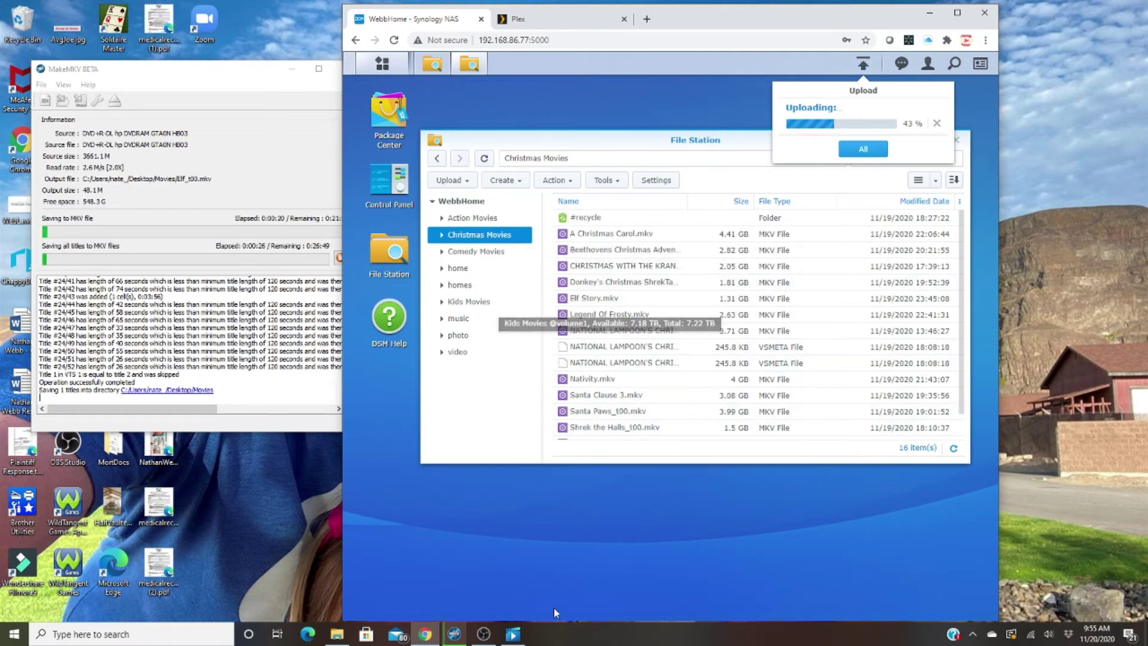
pyautogui.click(535, 20)
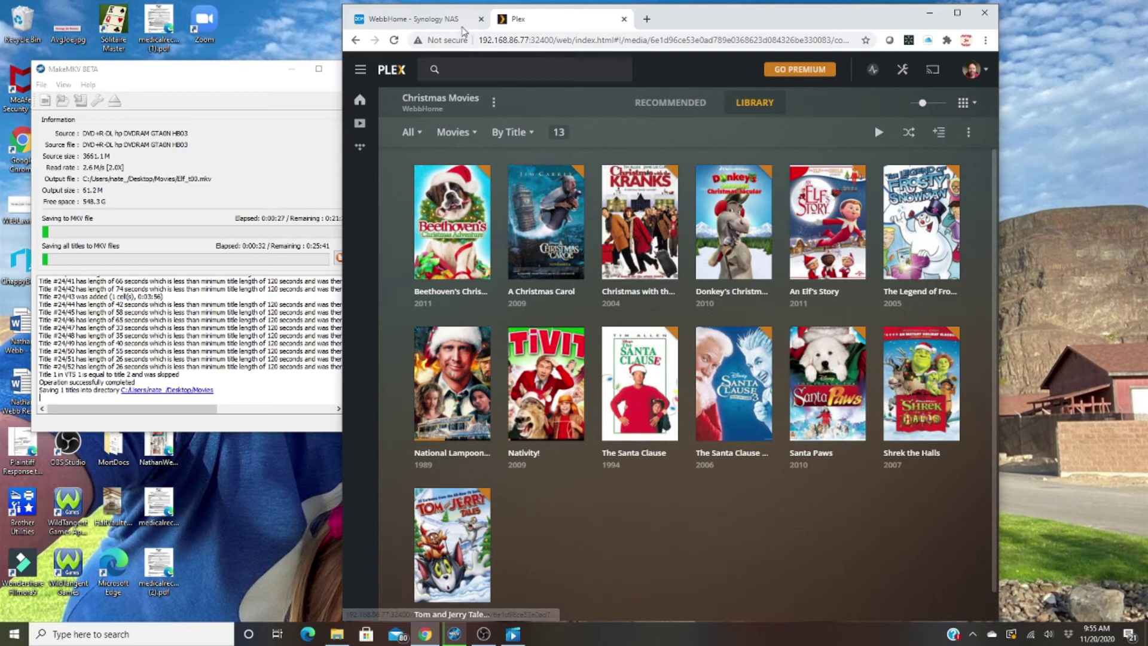
pyautogui.click(430, 19)
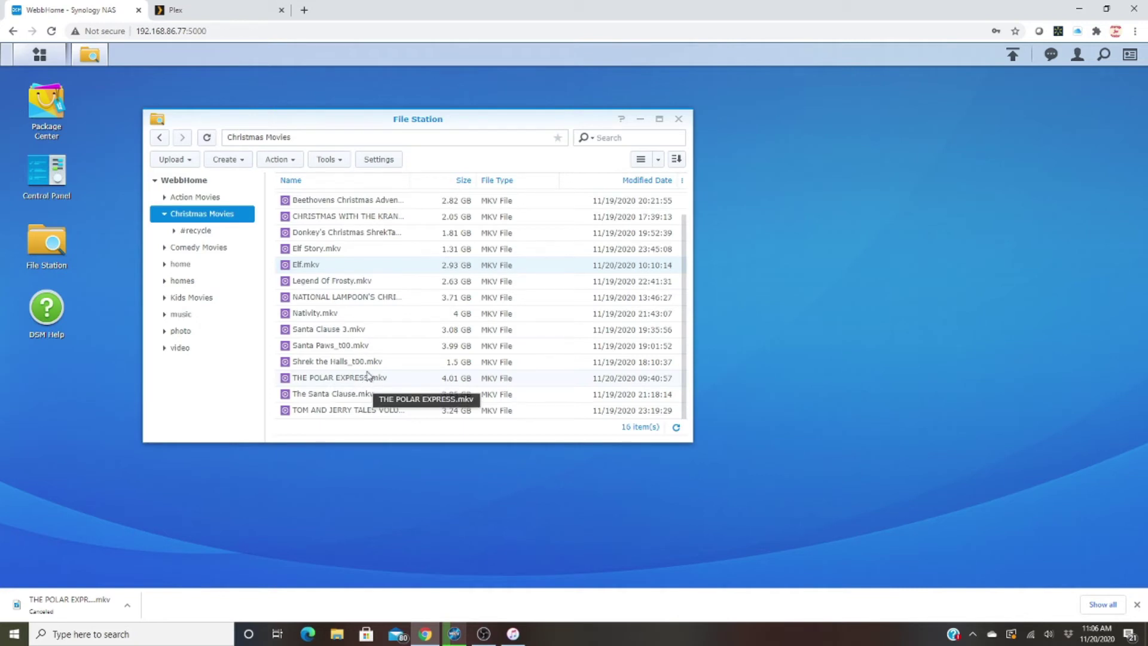
# Step: Switch to Plex and remove the /volume1/DVDs folder from the Christmas Movies library, saving the changes
pyautogui.click(205, 14)
pyautogui.moveTo(468, 202)
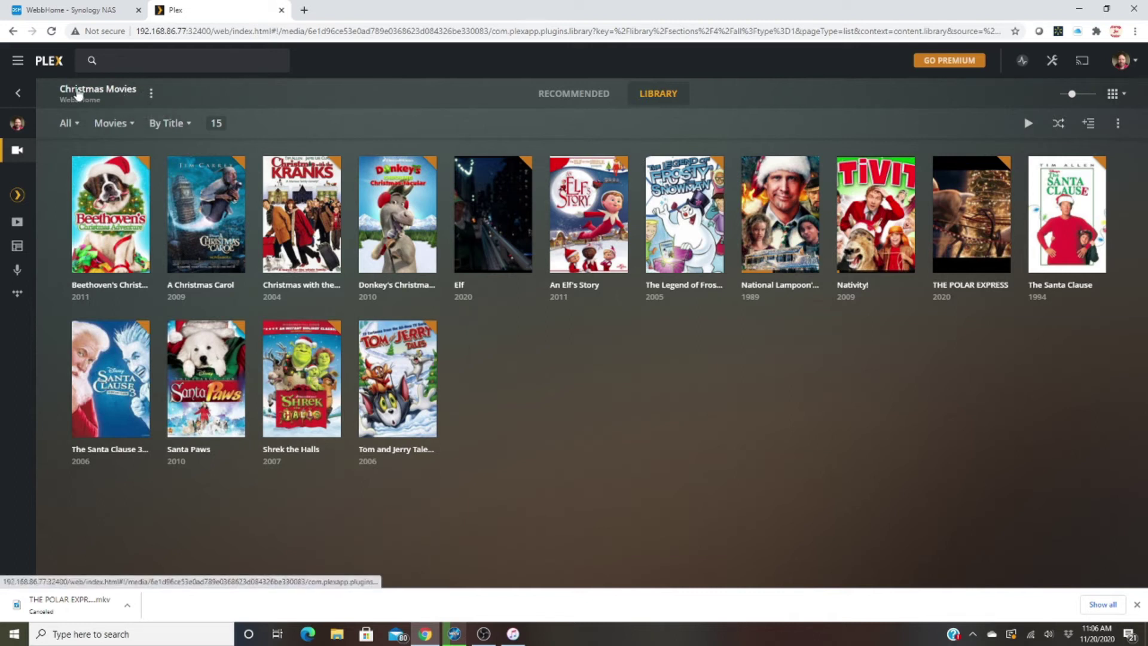
pyautogui.click(151, 97)
pyautogui.moveTo(177, 178)
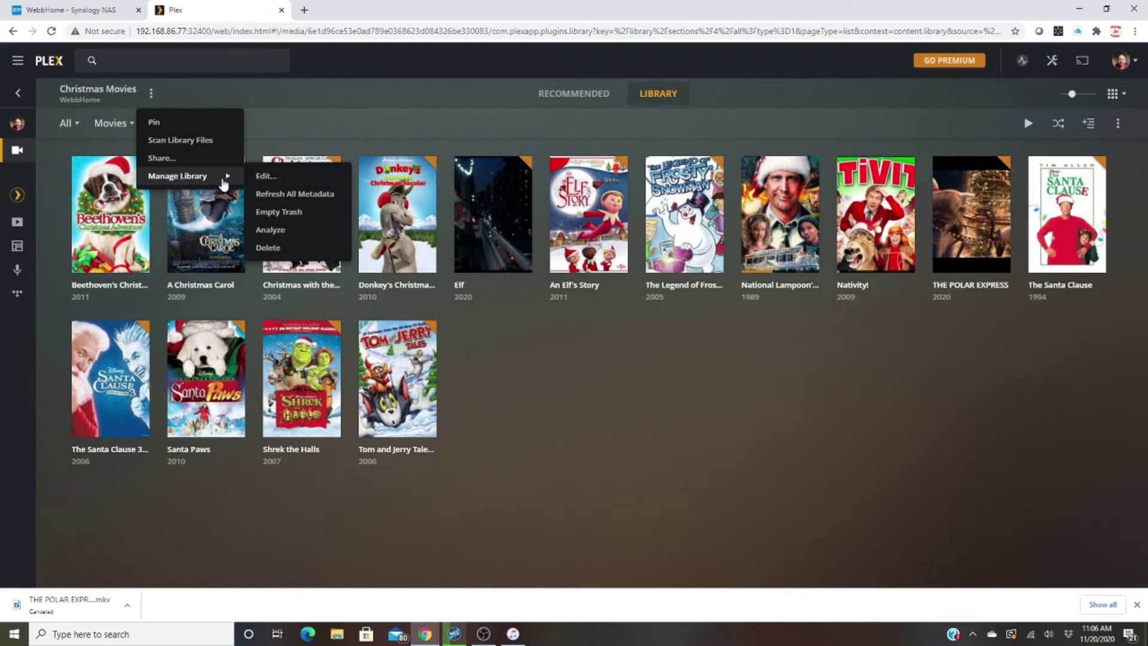
pyautogui.click(265, 176)
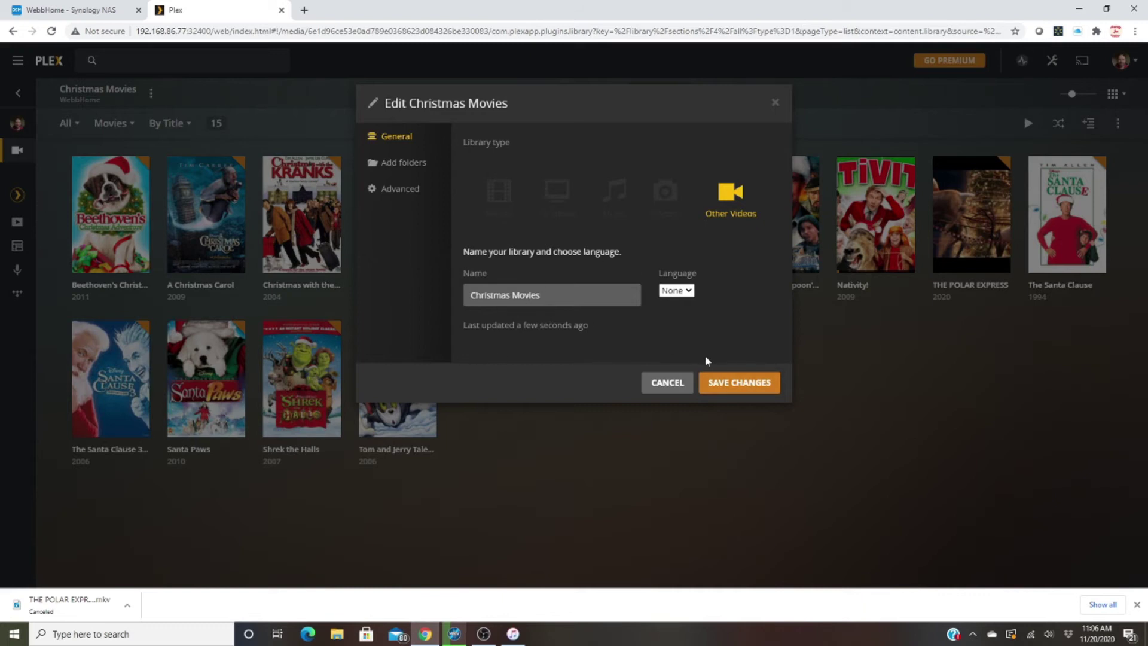
pyautogui.click(395, 163)
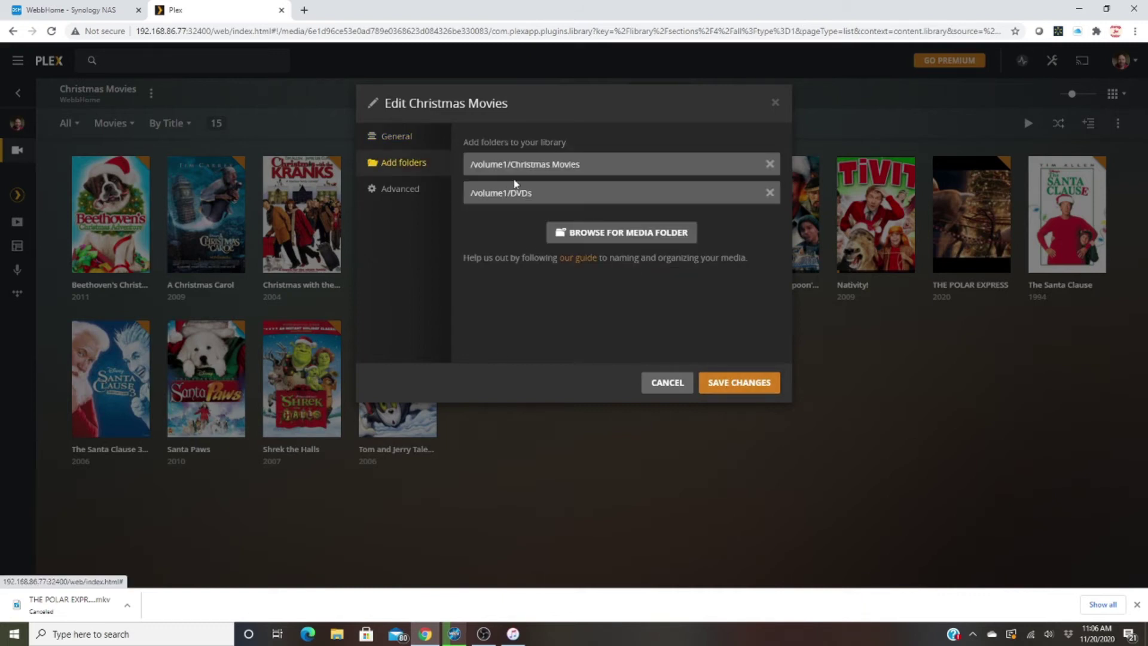
pyautogui.click(771, 193)
pyautogui.click(740, 383)
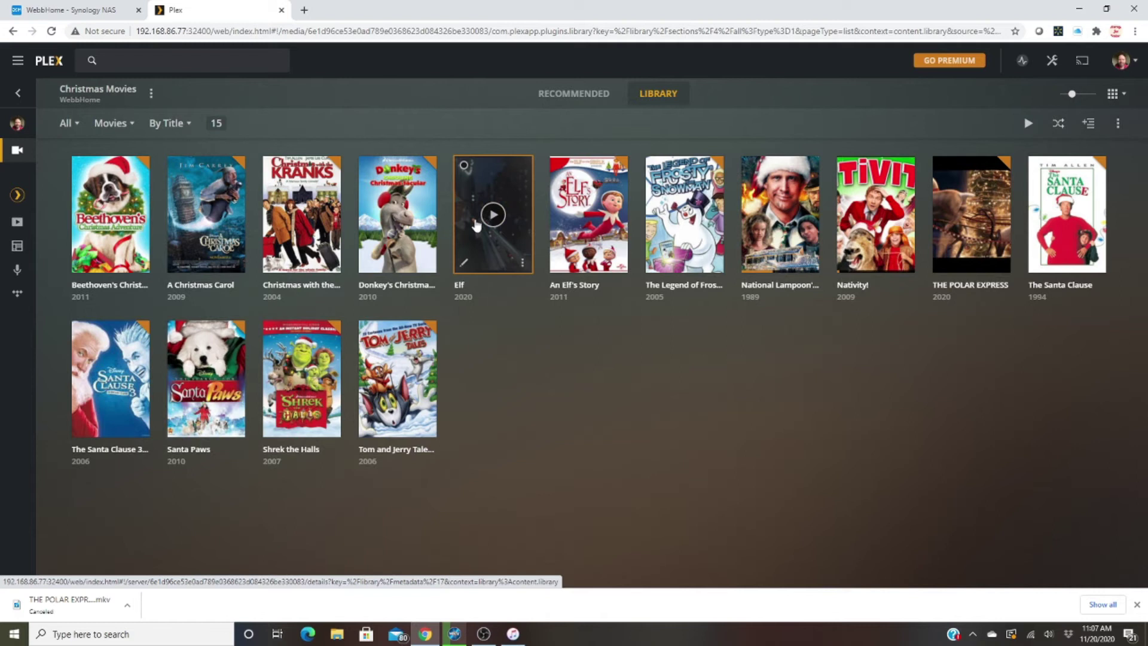
# Step: Match the Elf video to the 2003 film Elf, searching The Movie Database in English with the year cleared
pyautogui.click(523, 265)
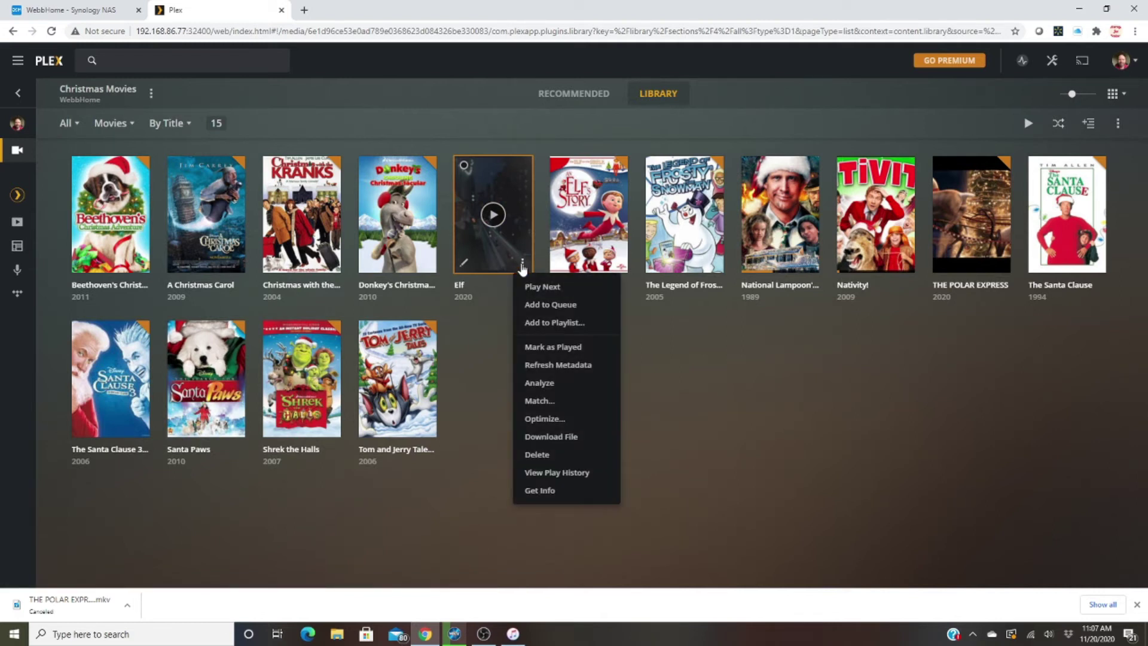
pyautogui.click(547, 402)
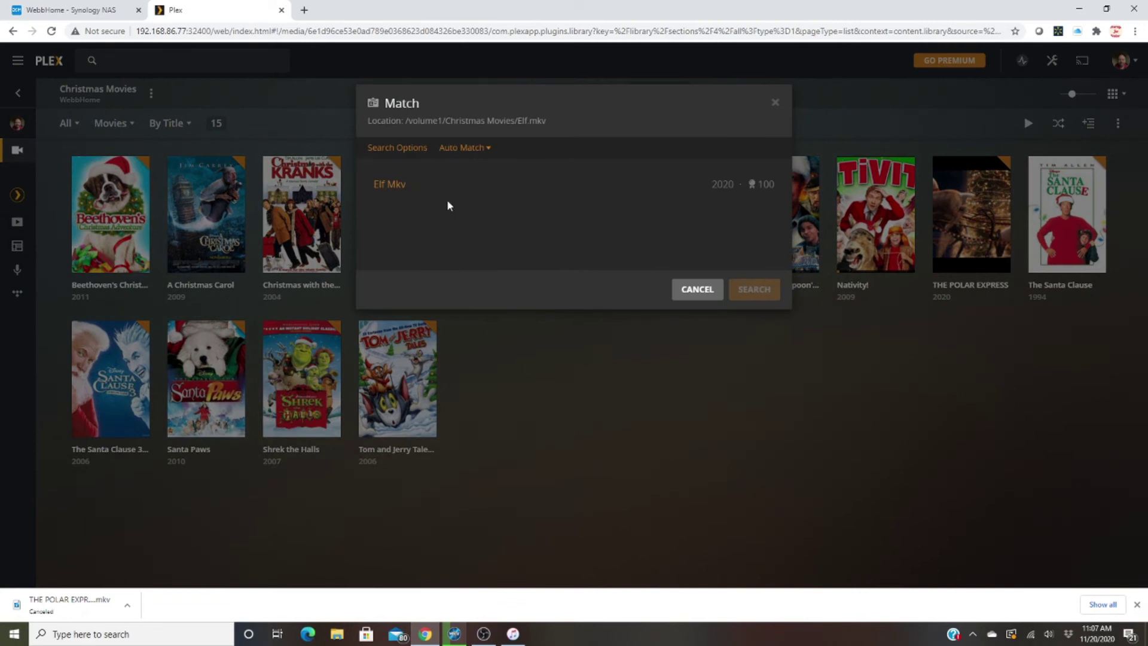
pyautogui.click(421, 151)
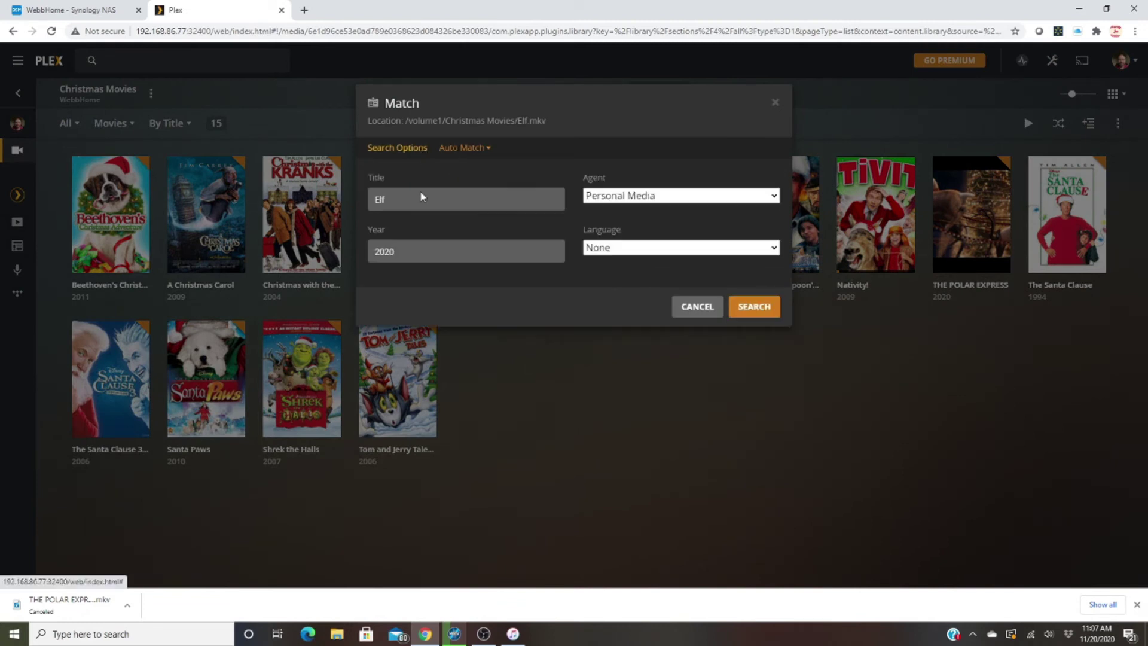
pyautogui.moveTo(408, 251); pyautogui.dragTo(376, 253)
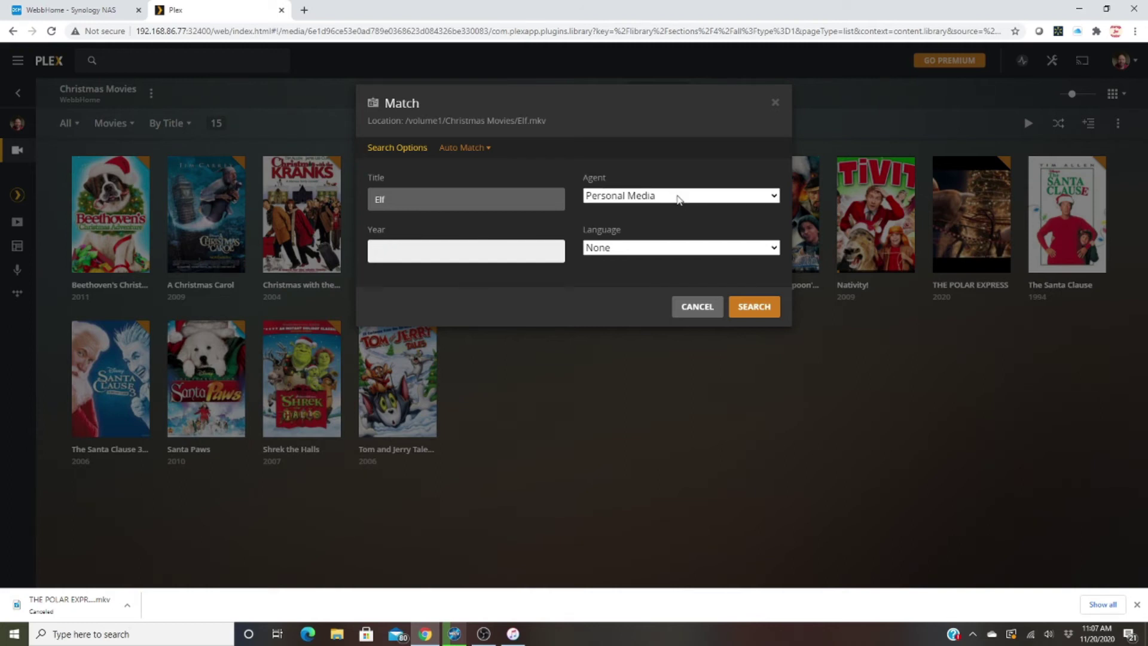
pyautogui.click(679, 199)
pyautogui.click(645, 252)
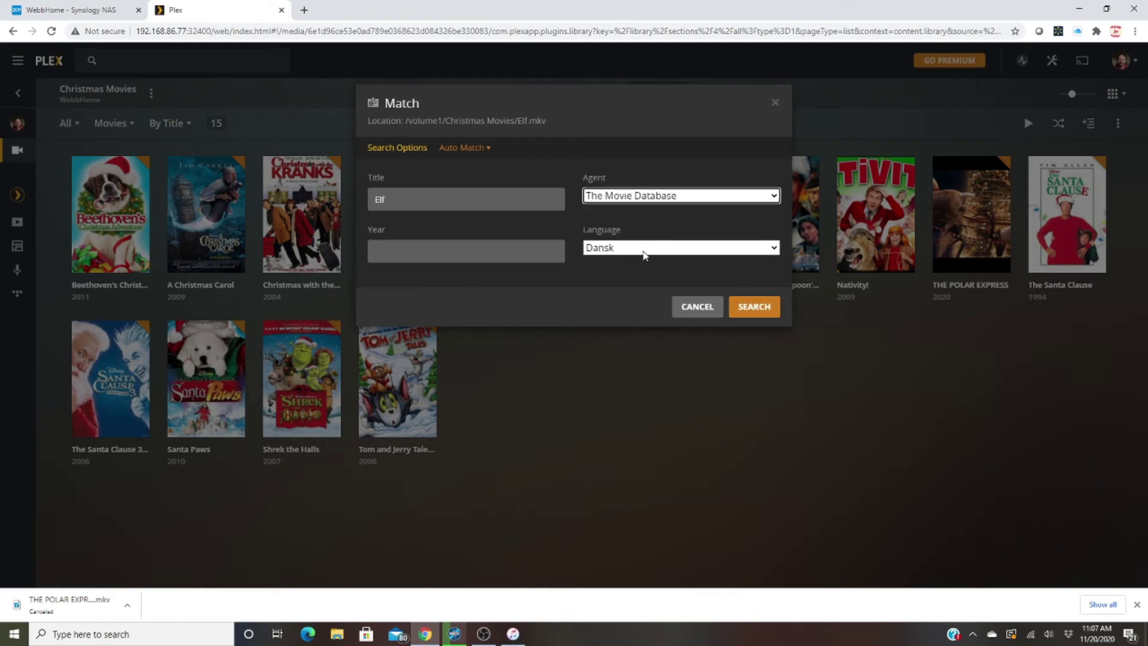
pyautogui.click(645, 252)
pyautogui.click(622, 304)
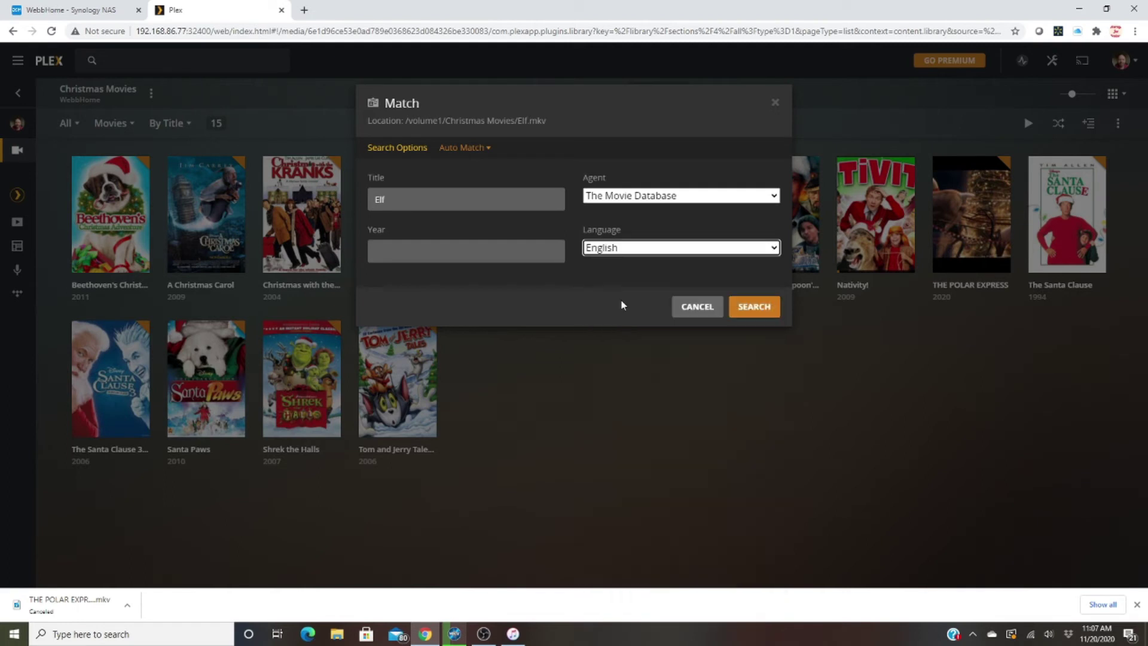
pyautogui.click(749, 309)
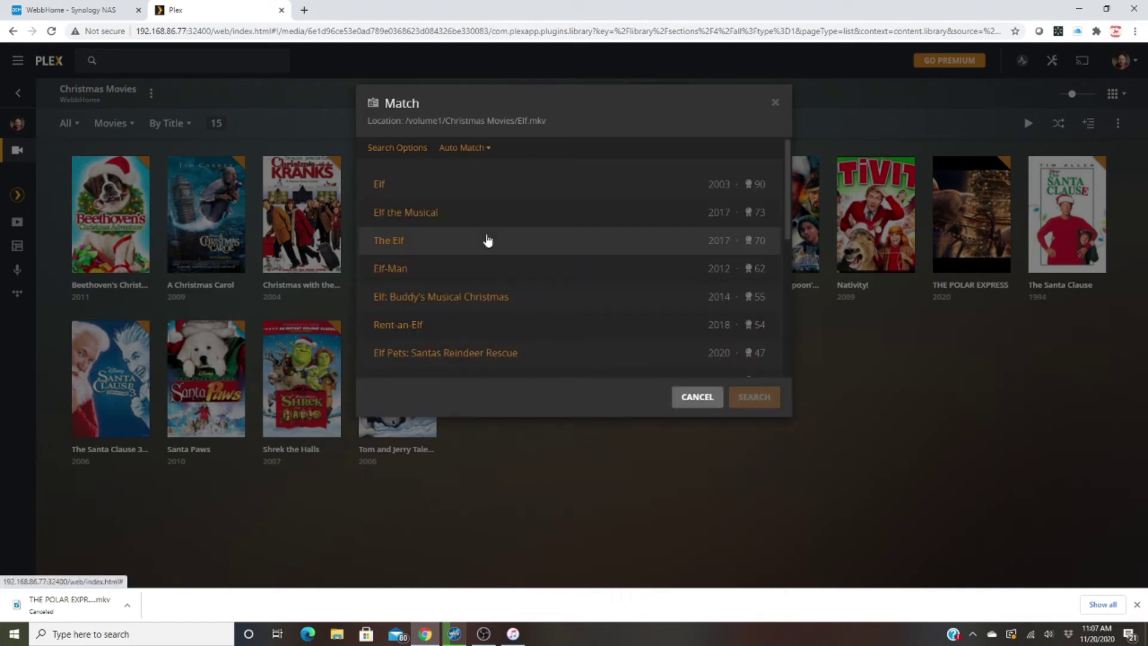
pyautogui.click(379, 185)
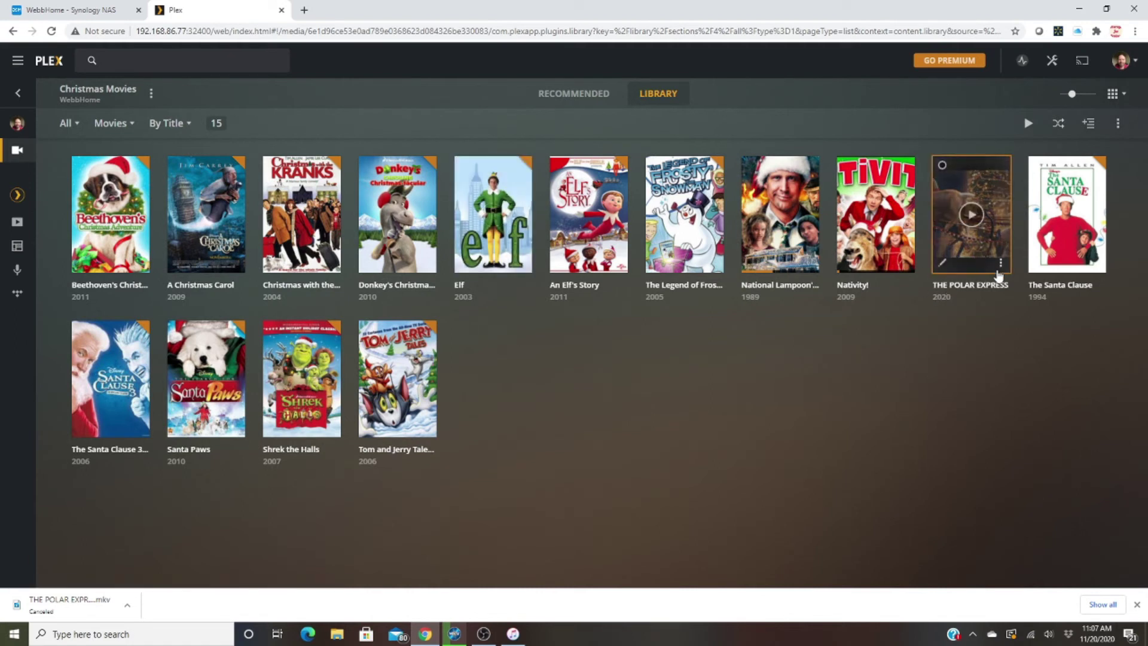
# Step: Match THE POLAR EXPRESS video to the 2004 film The Polar Express, searching The Movie Database in English with the year cleared
pyautogui.click(1000, 264)
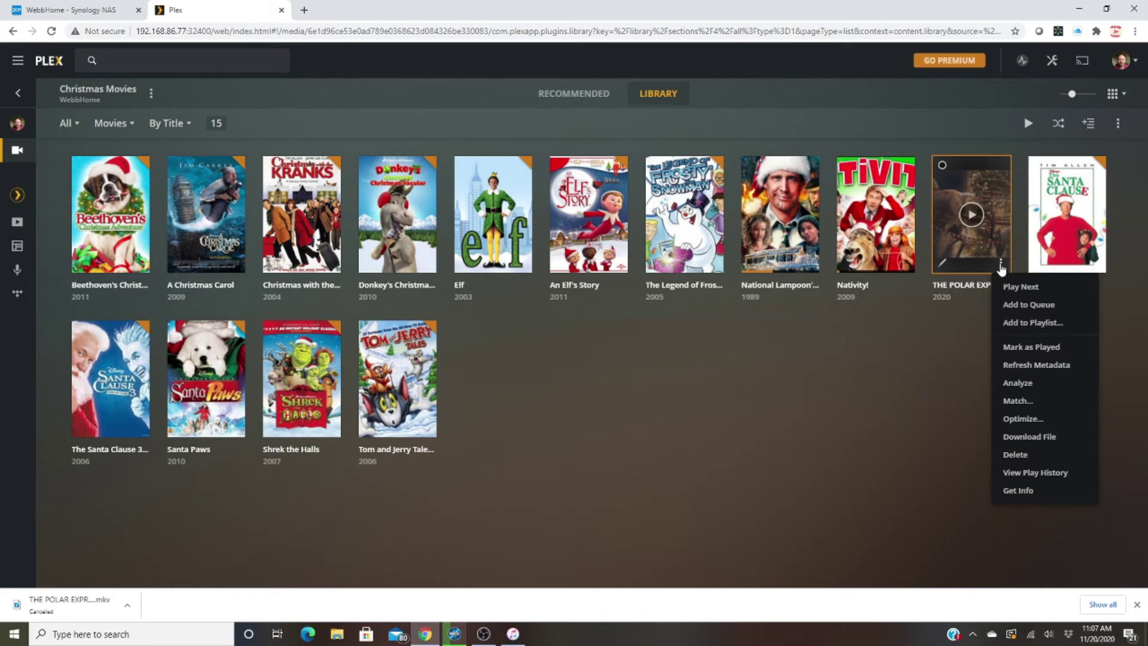
pyautogui.click(1019, 401)
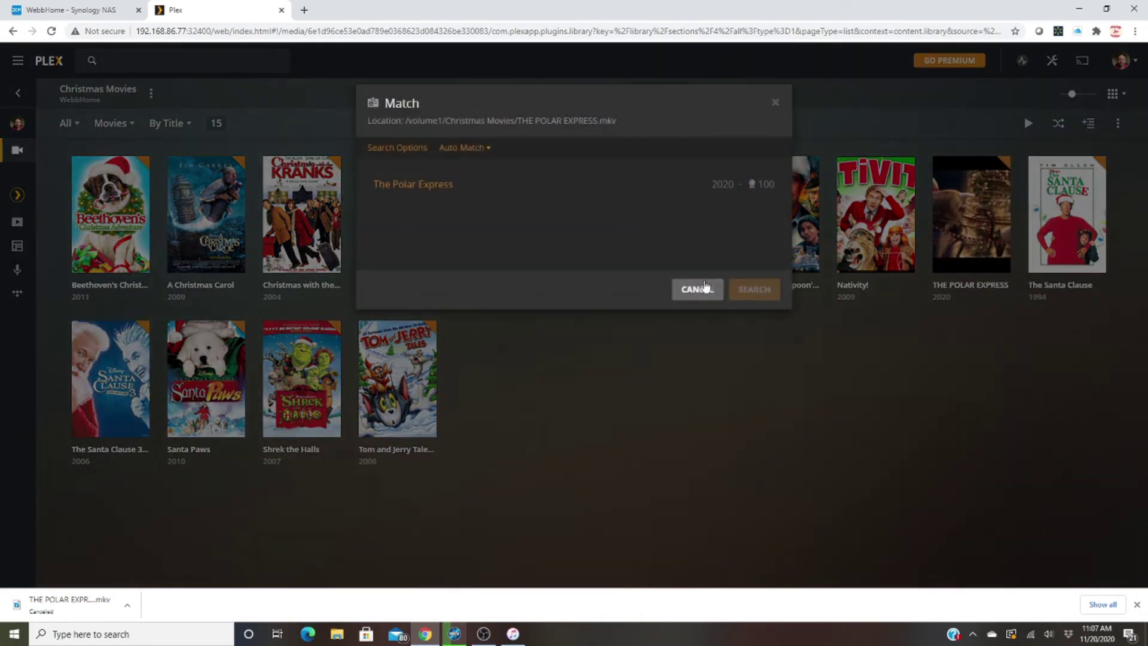
pyautogui.click(411, 150)
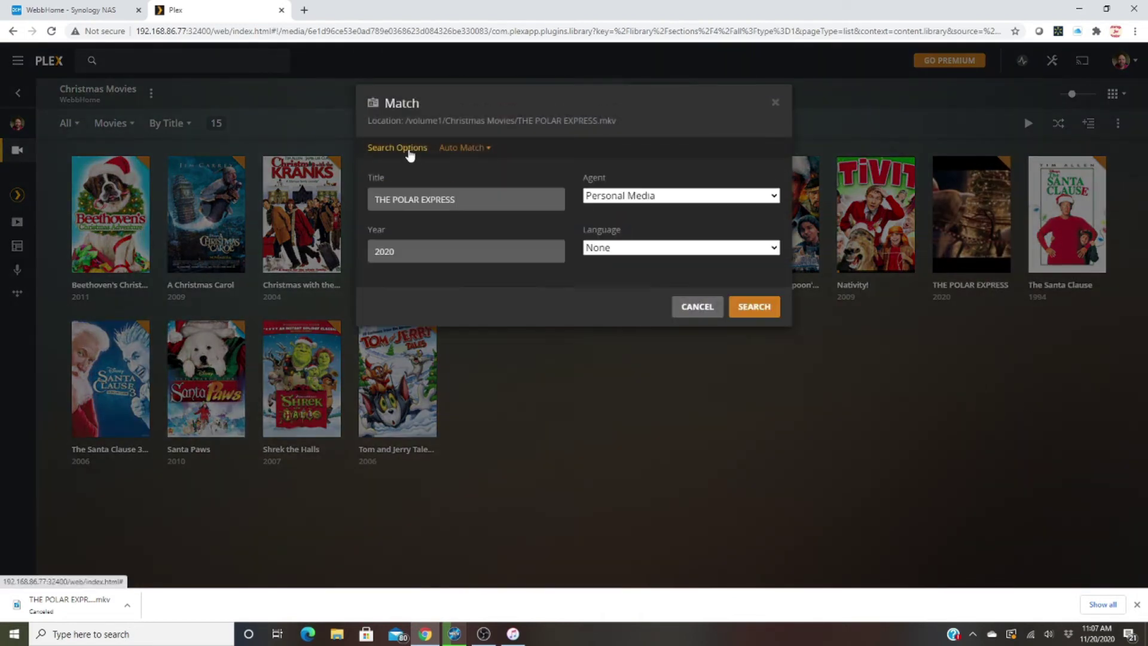
pyautogui.moveTo(408, 253); pyautogui.dragTo(373, 253)
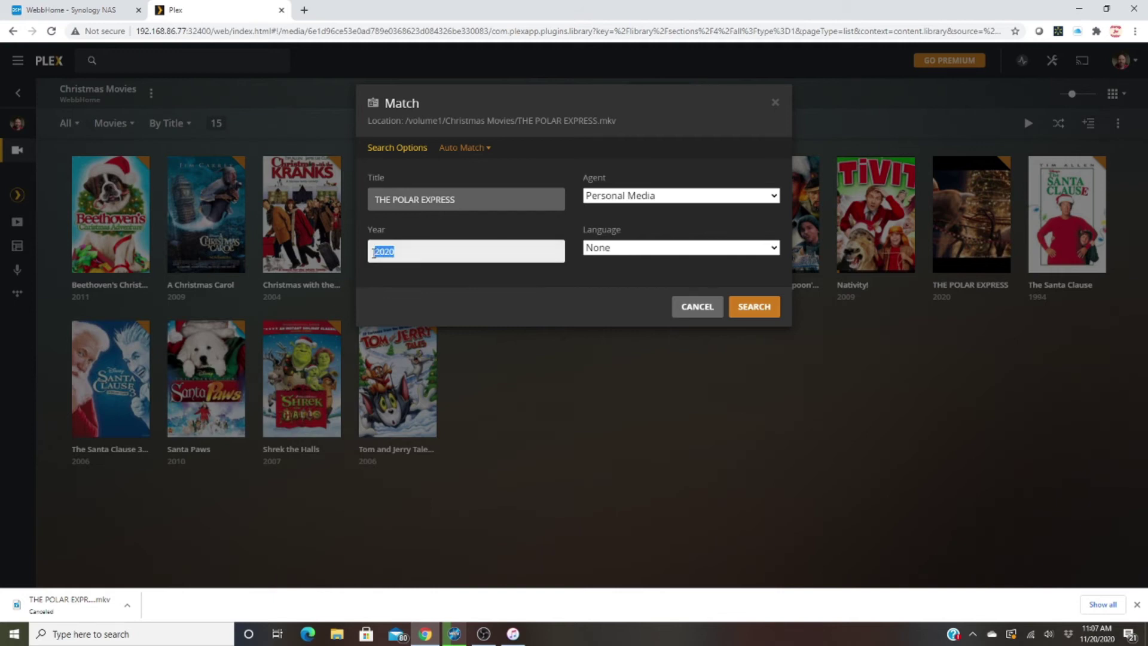
pyautogui.click(646, 197)
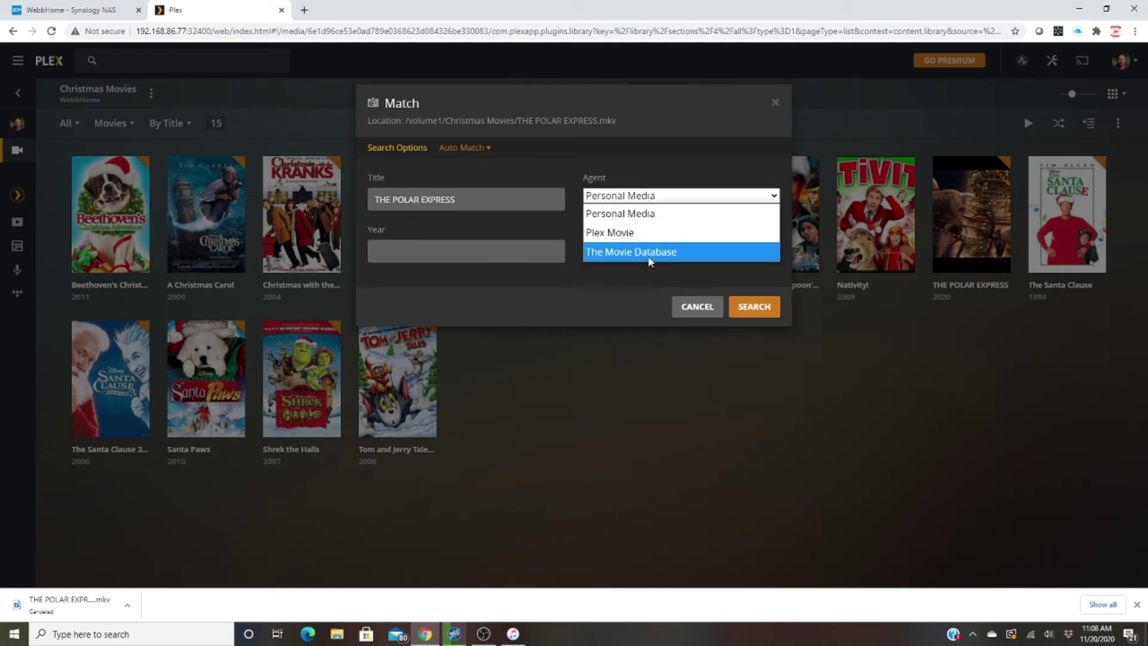
pyautogui.click(649, 252)
pyautogui.click(629, 247)
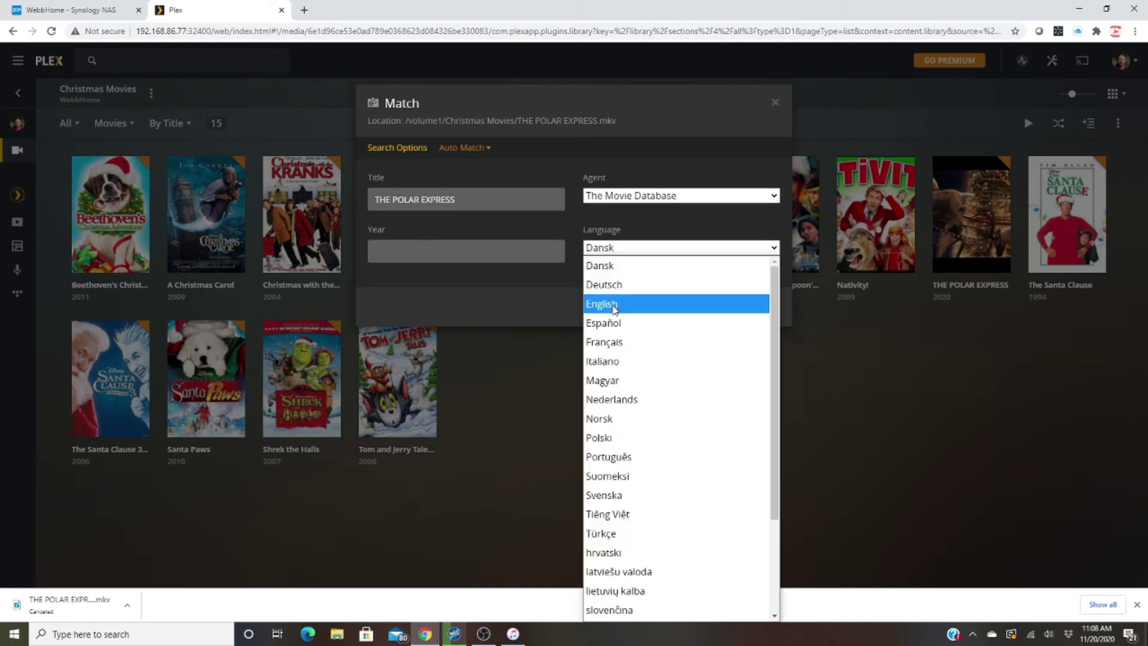
pyautogui.click(614, 305)
pyautogui.click(751, 308)
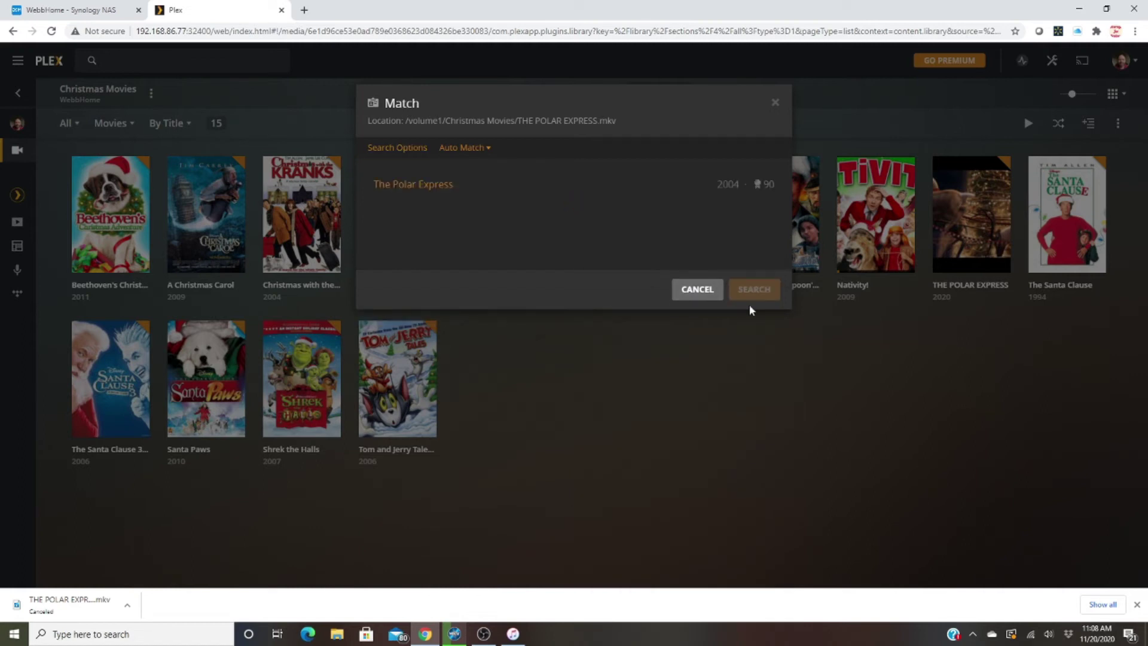
pyautogui.click(489, 193)
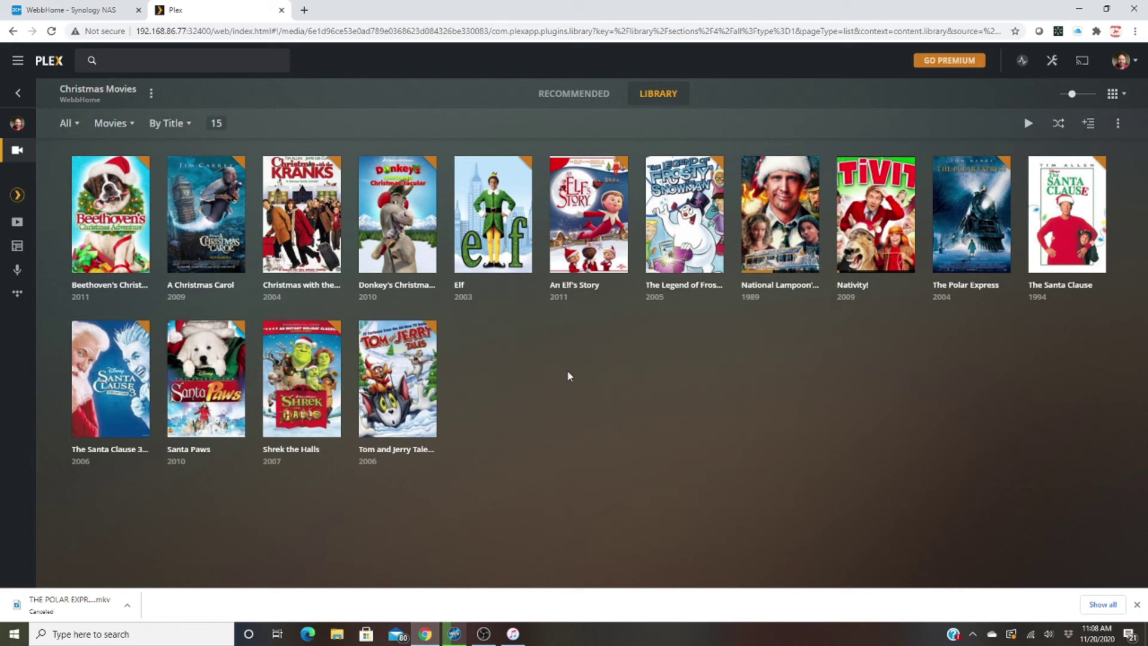
pyautogui.moveTo(513, 232)
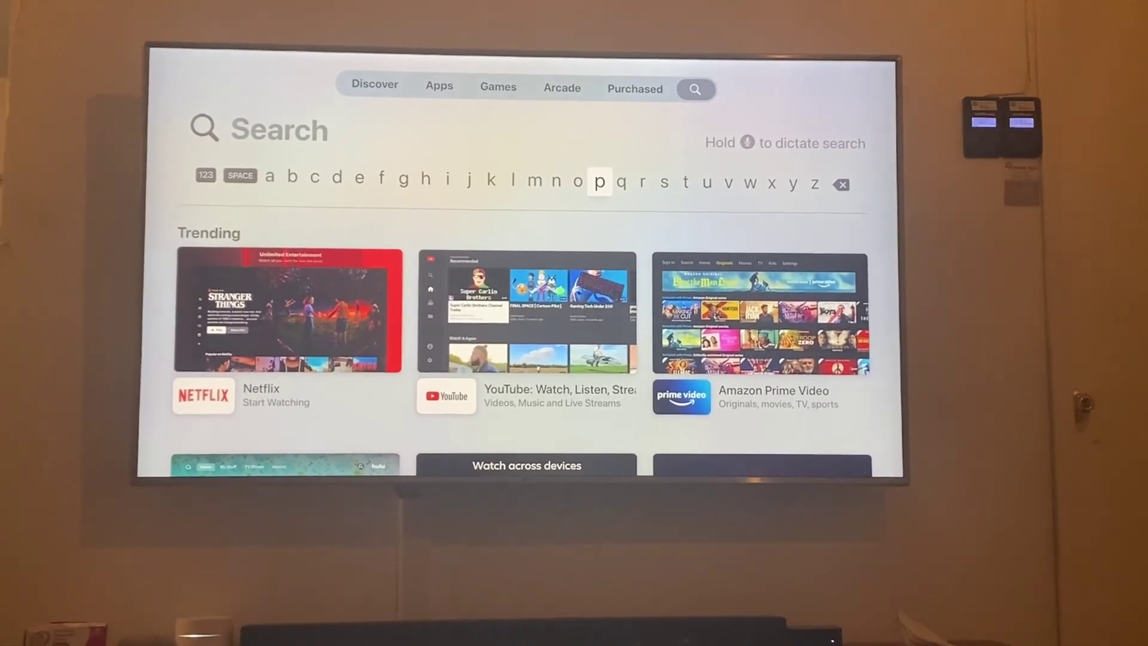
# Step: Switch to the App Store on the Apple TV and search for "pl"
pyautogui.press('Left')
pyautogui.press('Left')
pyautogui.press('Left')
pyautogui.press('Left')
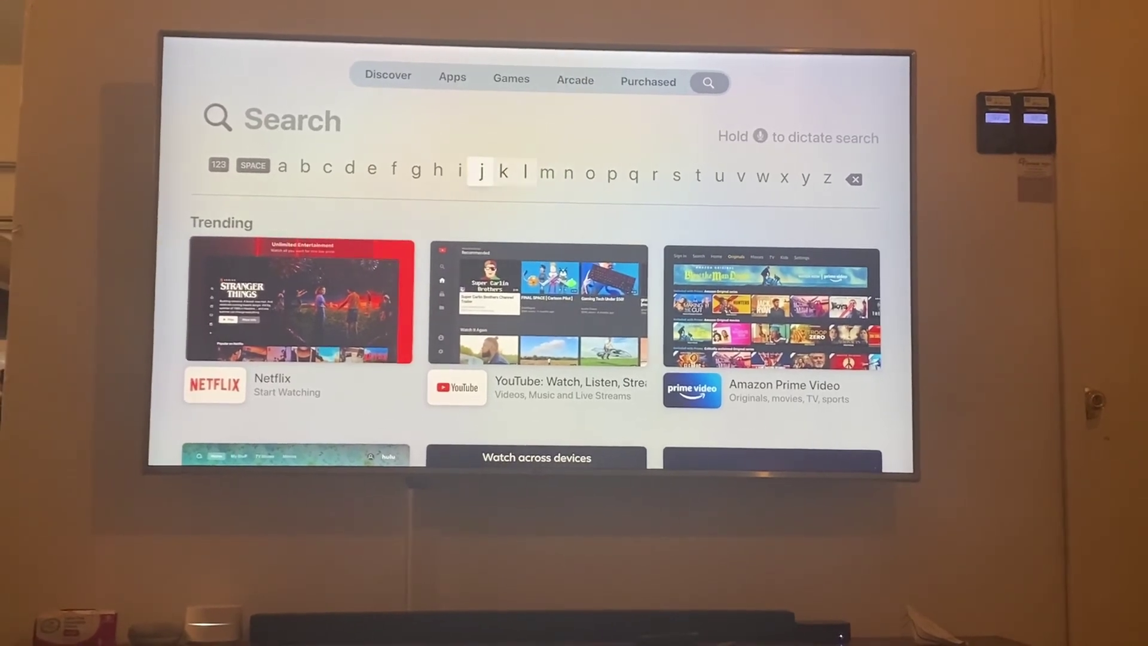
pyautogui.press('Left')
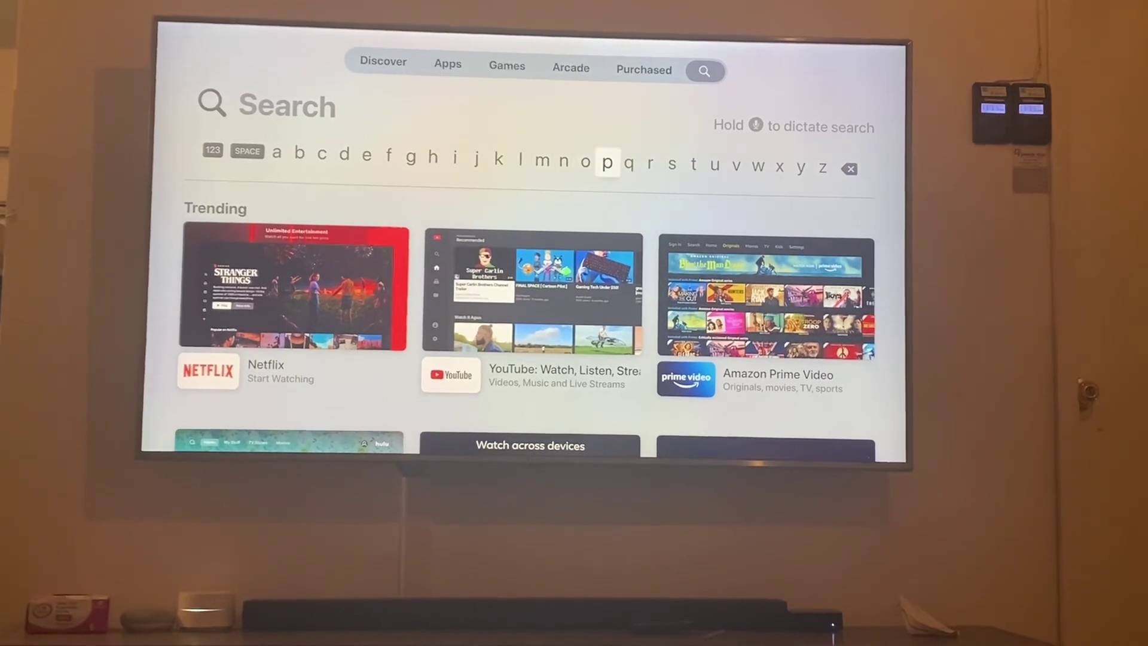
pyautogui.press('Return')
pyautogui.press('Right')
pyautogui.press('Right')
pyautogui.press('Right')
pyautogui.press('Right')
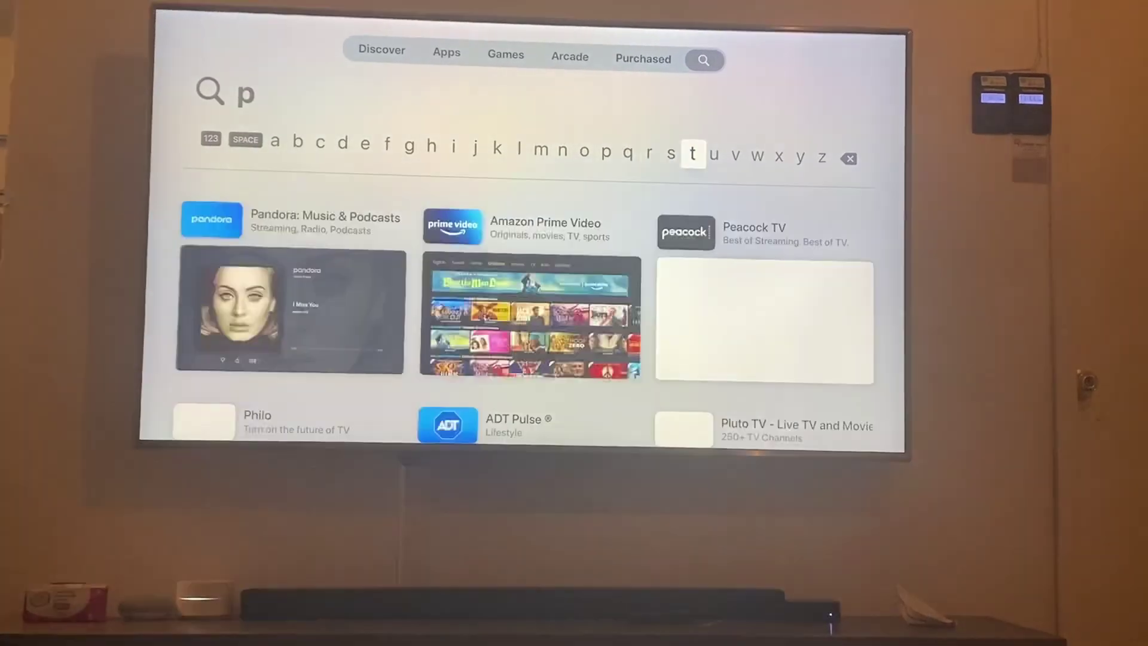
pyautogui.press('Left')
pyautogui.press('Left')
pyautogui.press('Left')
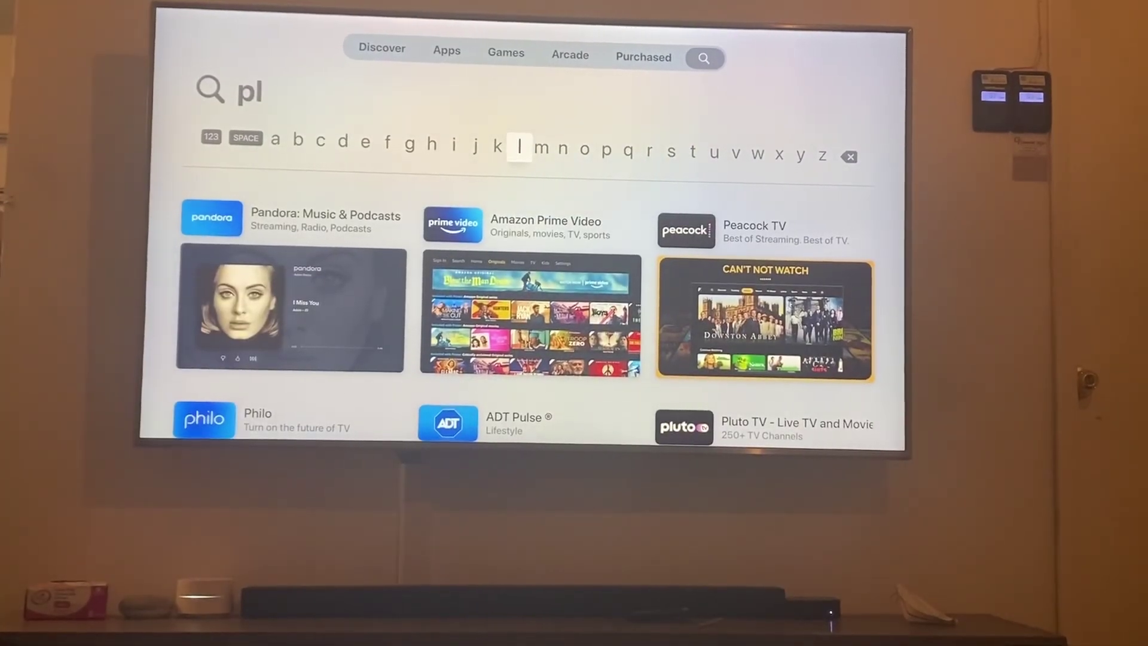
pyautogui.press('Left')
pyautogui.press('Left')
pyautogui.press('Left')
pyautogui.press('Left')
pyautogui.press('Left')
pyautogui.press('Left')
pyautogui.press('Left')
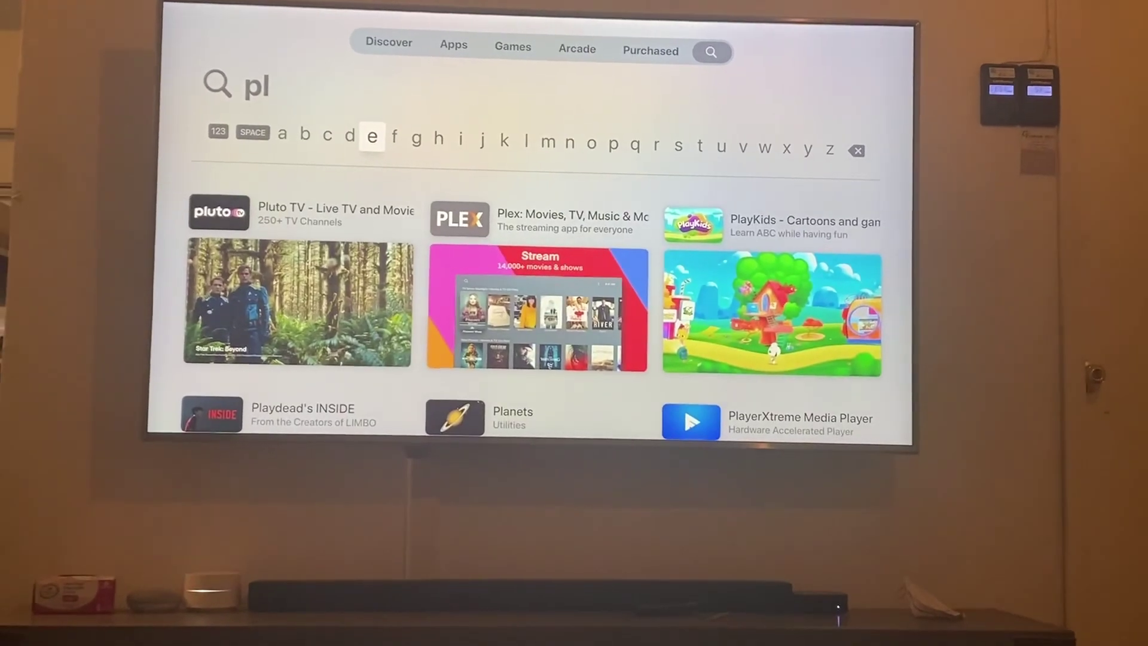
# Step: Open the Plex: Movies, TV, Music & More app from the search results and download it
pyautogui.press('Down')
pyautogui.press('Right')
pyautogui.press('Return')
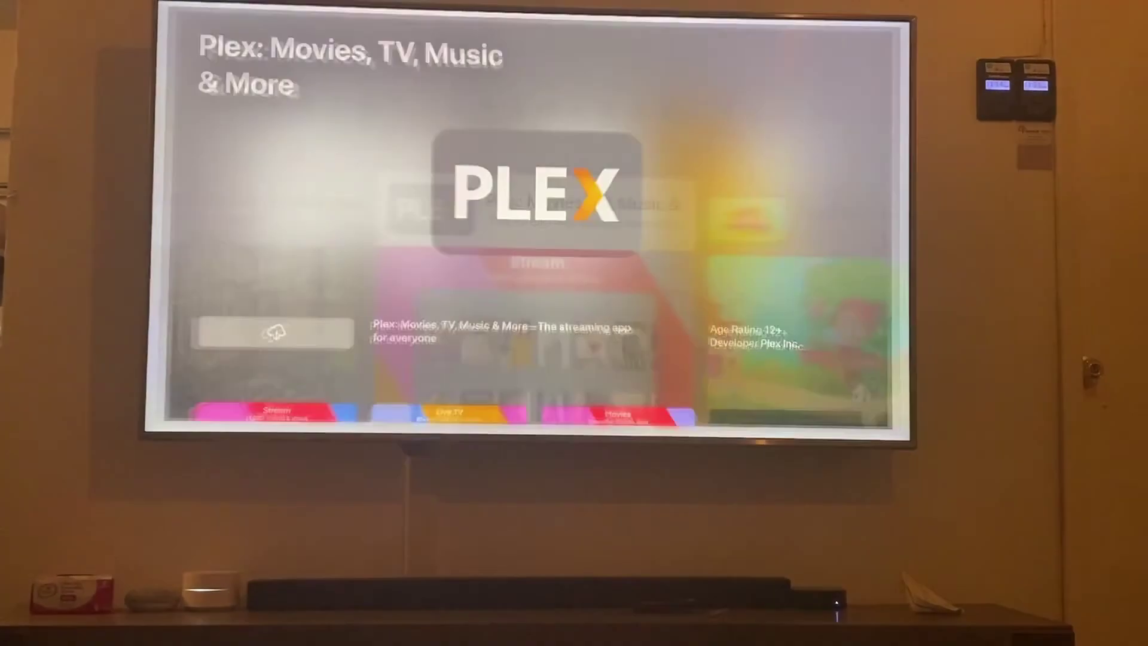
pyautogui.press('Return')
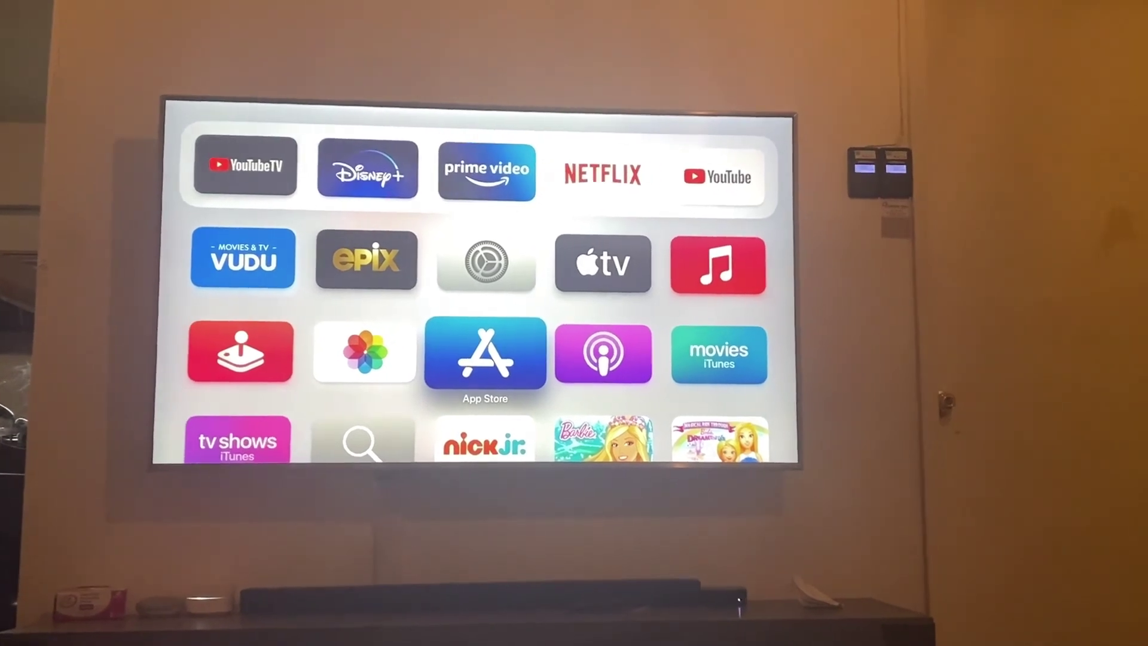
# Step: Move the Plex app on the Apple TV home screen to the start of the second row, before VUDU
pyautogui.press('Down')
pyautogui.press('Down')
pyautogui.press('Down')
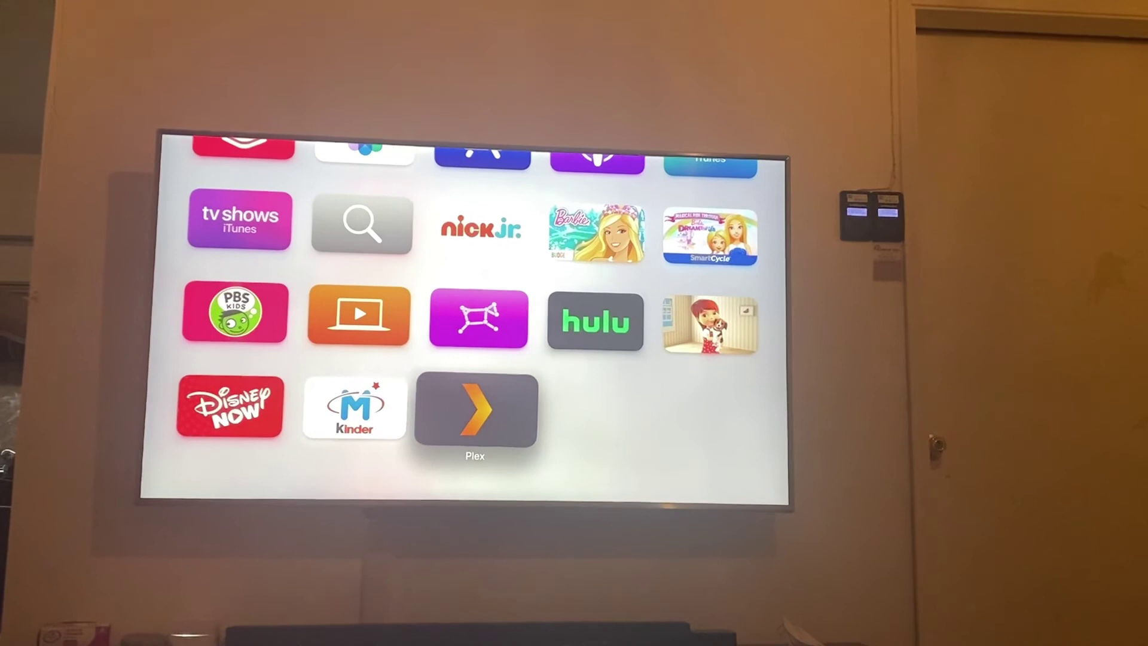
pyautogui.press('Up')
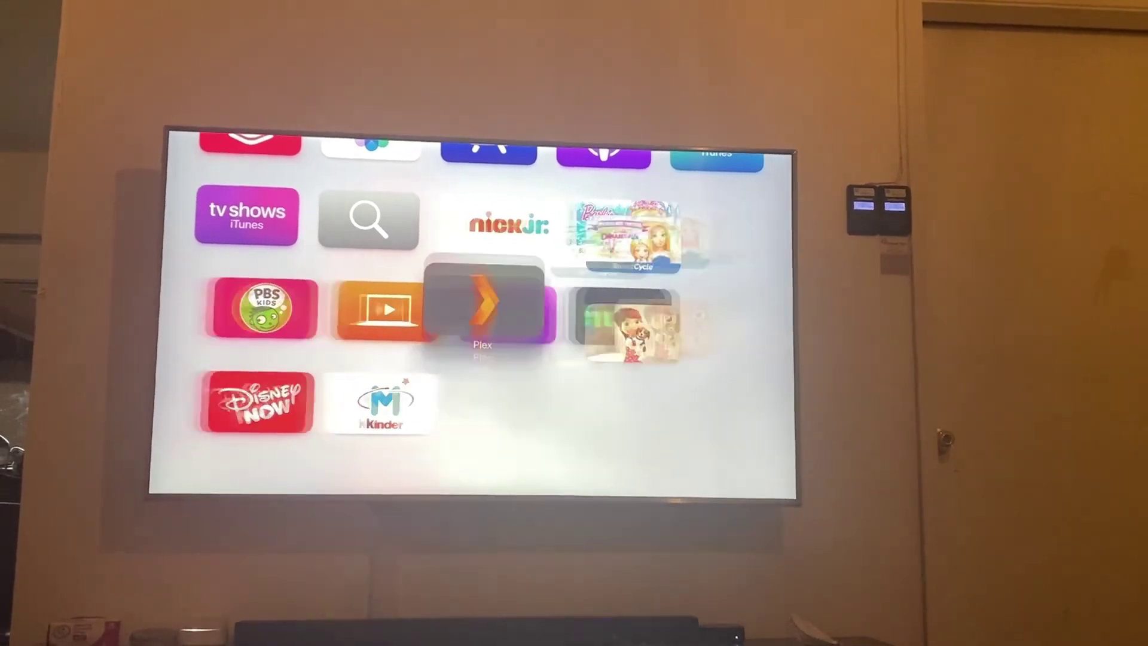
pyautogui.press('Up')
pyautogui.press('Up')
pyautogui.press('Up')
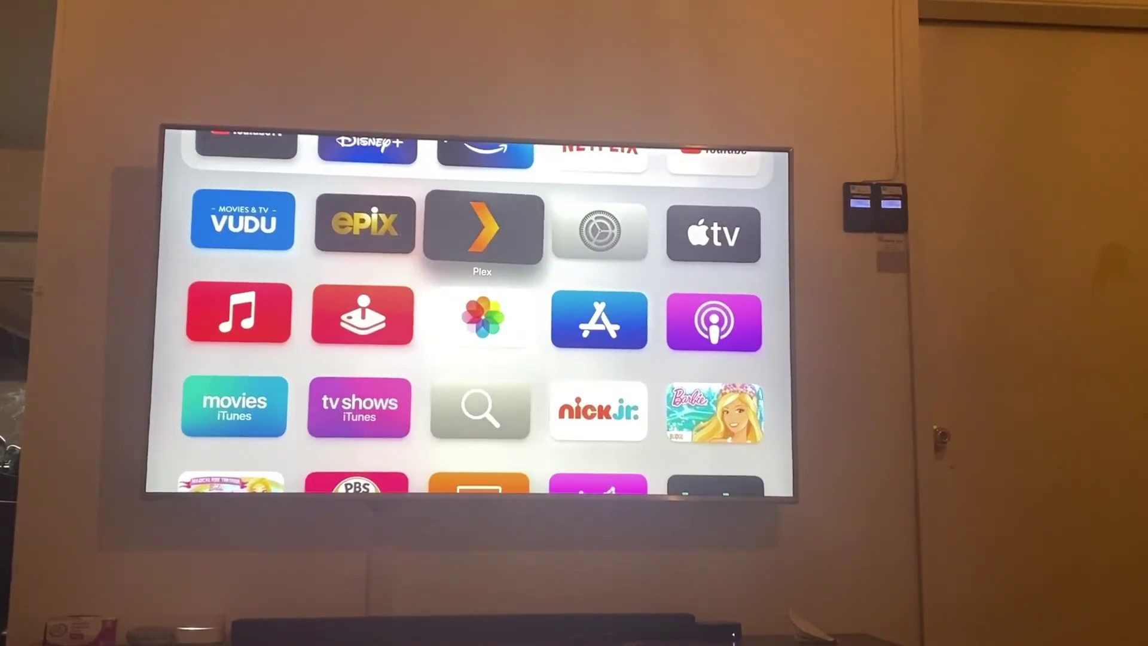
pyautogui.press('Up')
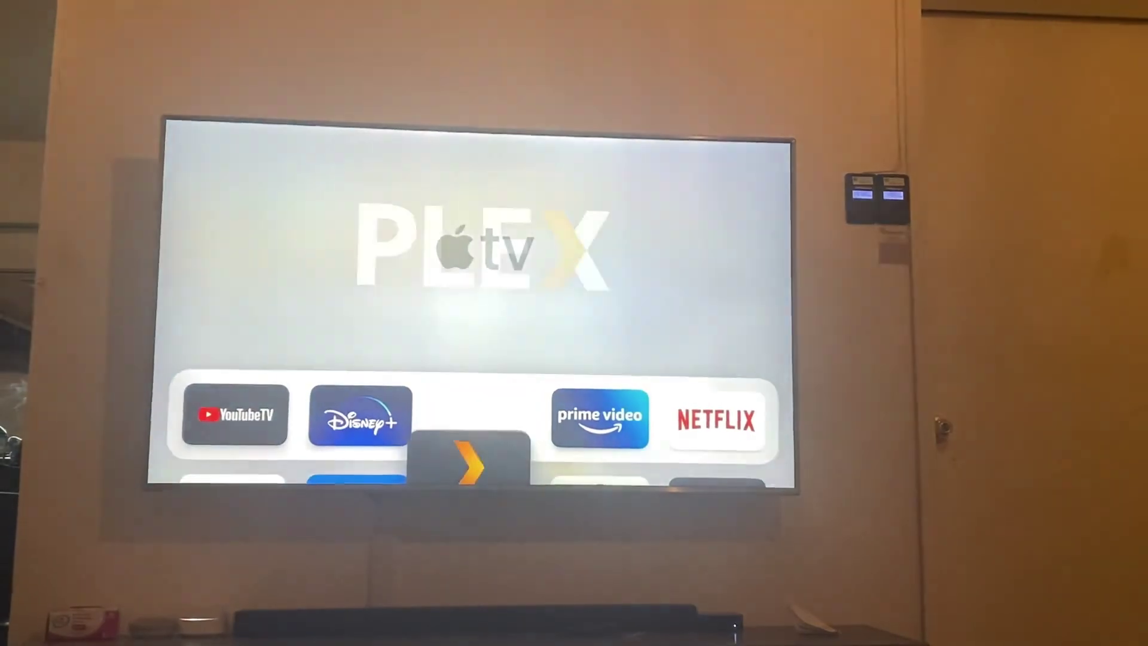
pyautogui.press('Down')
pyautogui.press('Left')
pyautogui.press('Left')
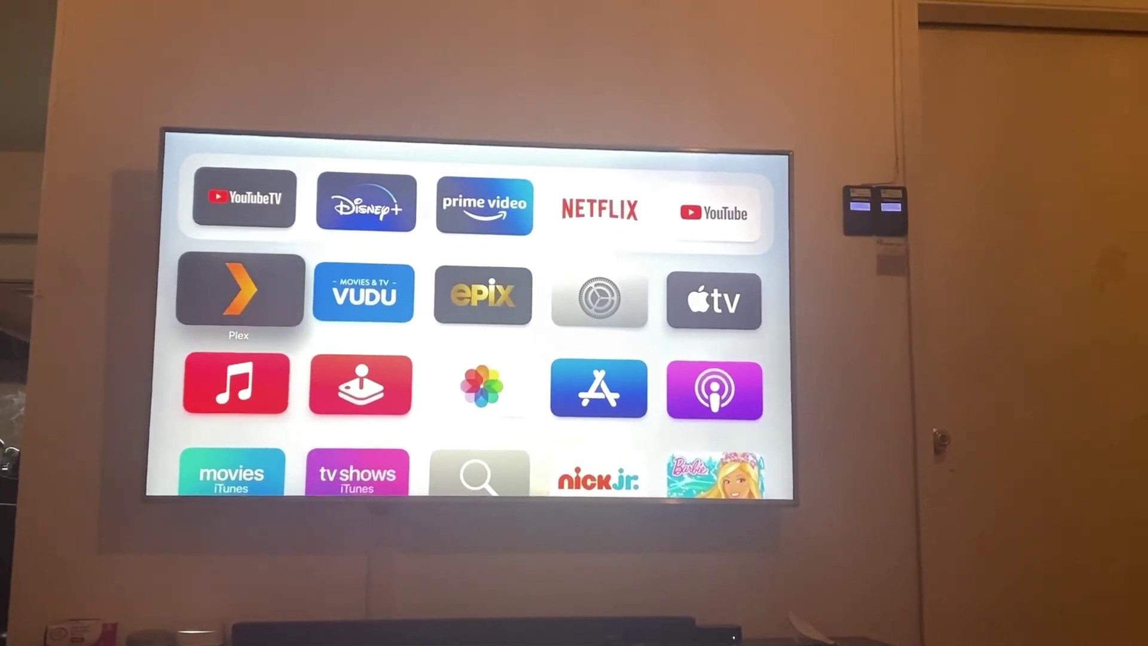
# Step: Launch Plex on the Apple TV and look through the Recently Added Videos
pyautogui.press('Return')
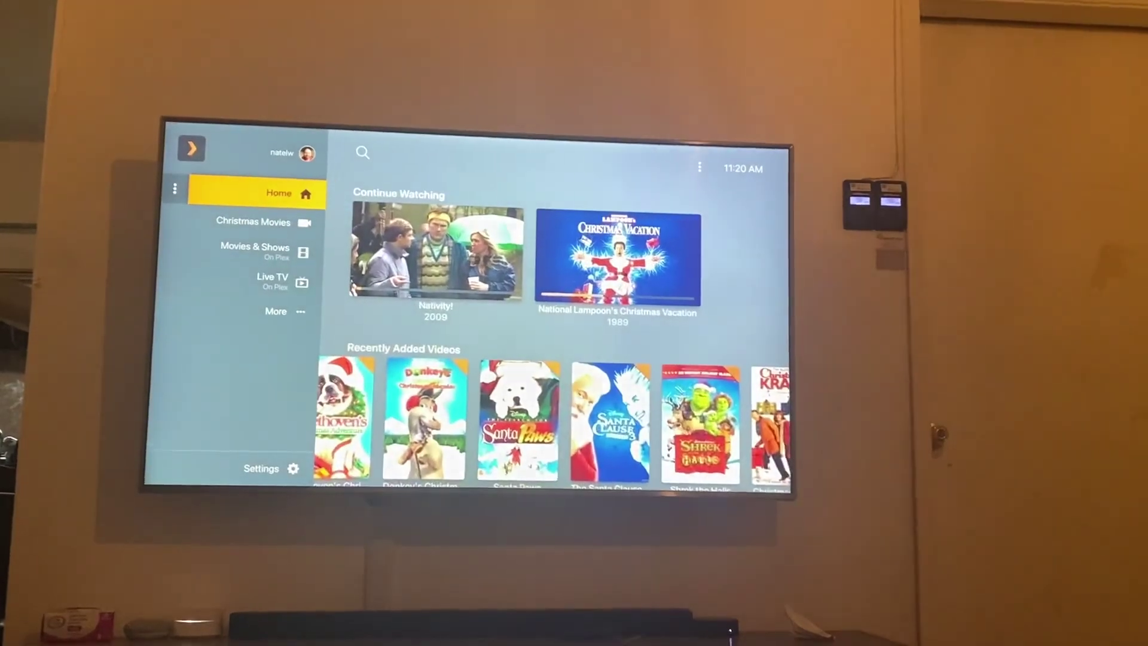
pyautogui.press('Right')
pyautogui.press('Down')
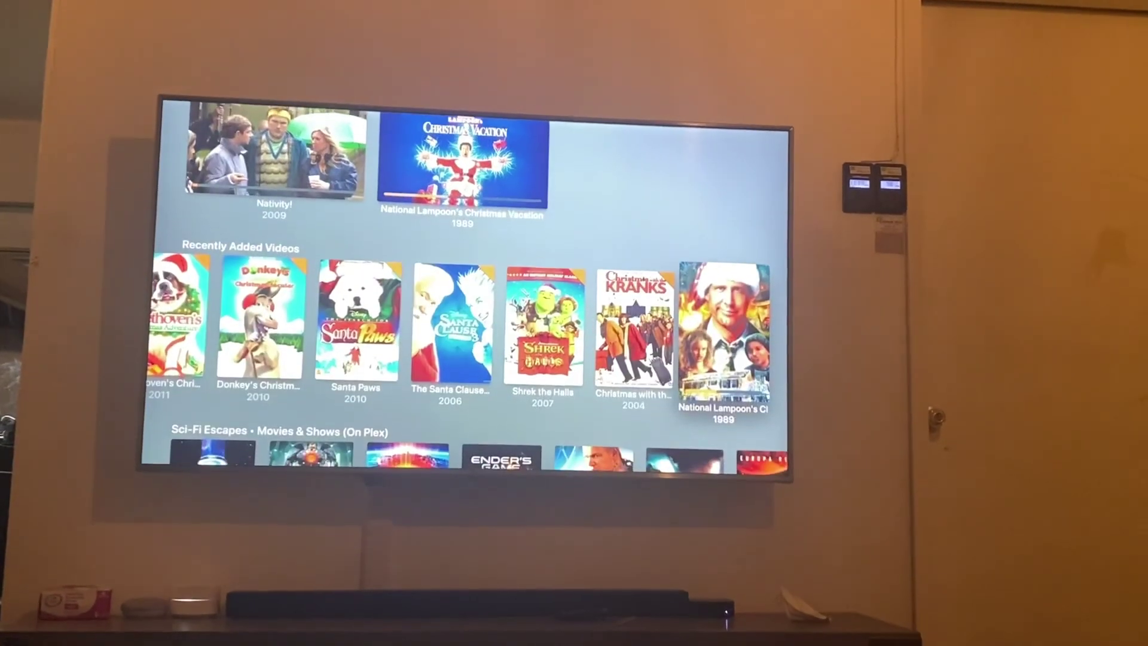
pyautogui.press('Left')
pyautogui.press('Left')
pyautogui.press('Left')
pyautogui.press('Left')
pyautogui.press('Left')
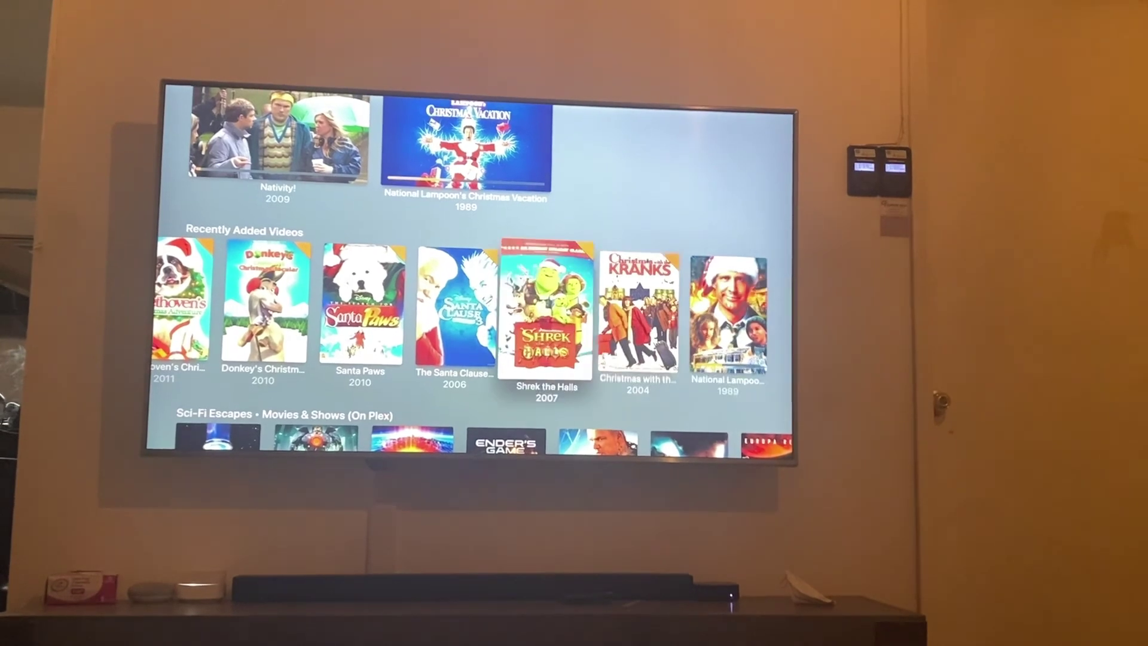
pyautogui.press('Left')
pyautogui.press('Left')
pyautogui.press('Left')
pyautogui.press('Right')
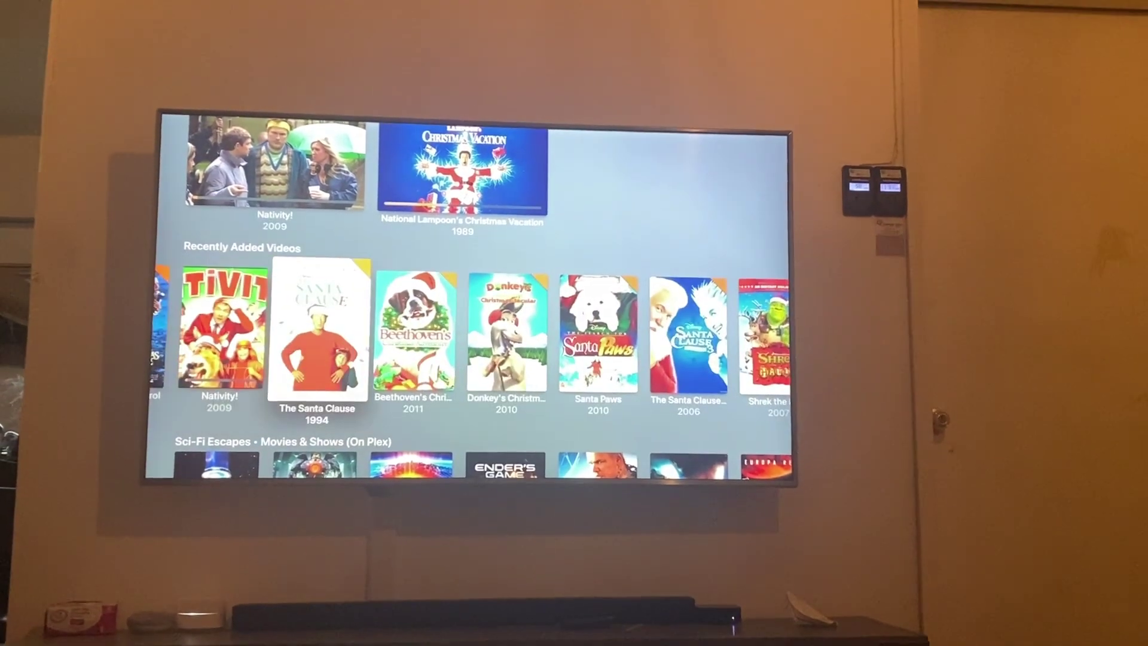
pyautogui.press('Right')
pyautogui.press('Right')
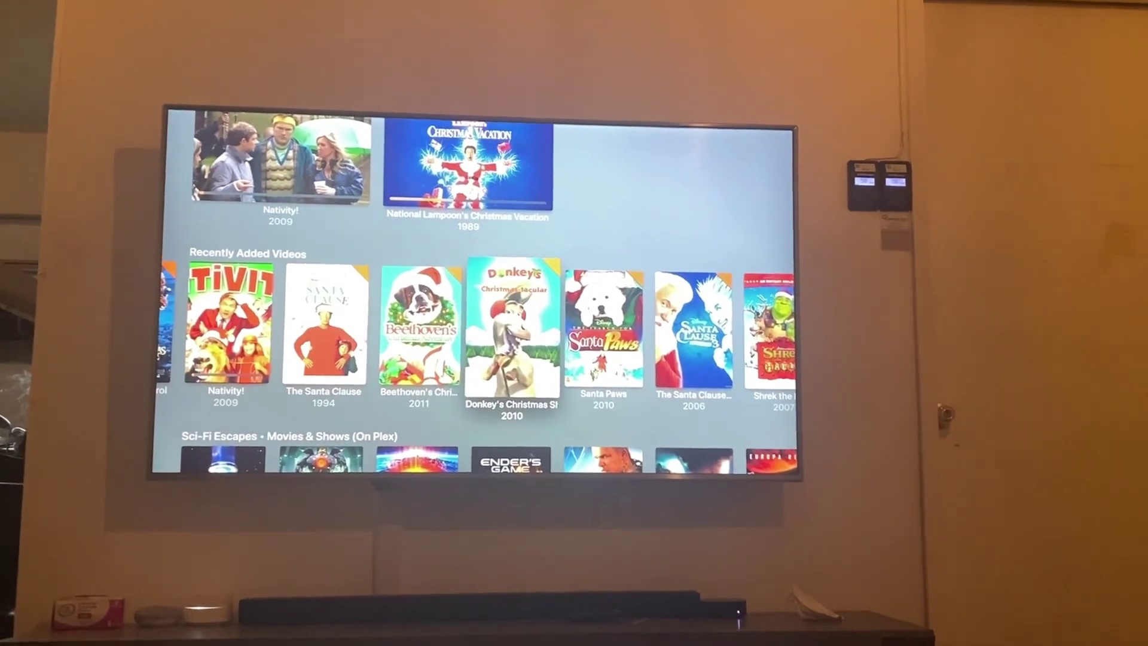
# Step: View the details and cast of the Donkey's Christmas movie, returning to the recently added videos
pyautogui.press('Return')
pyautogui.press('Down')
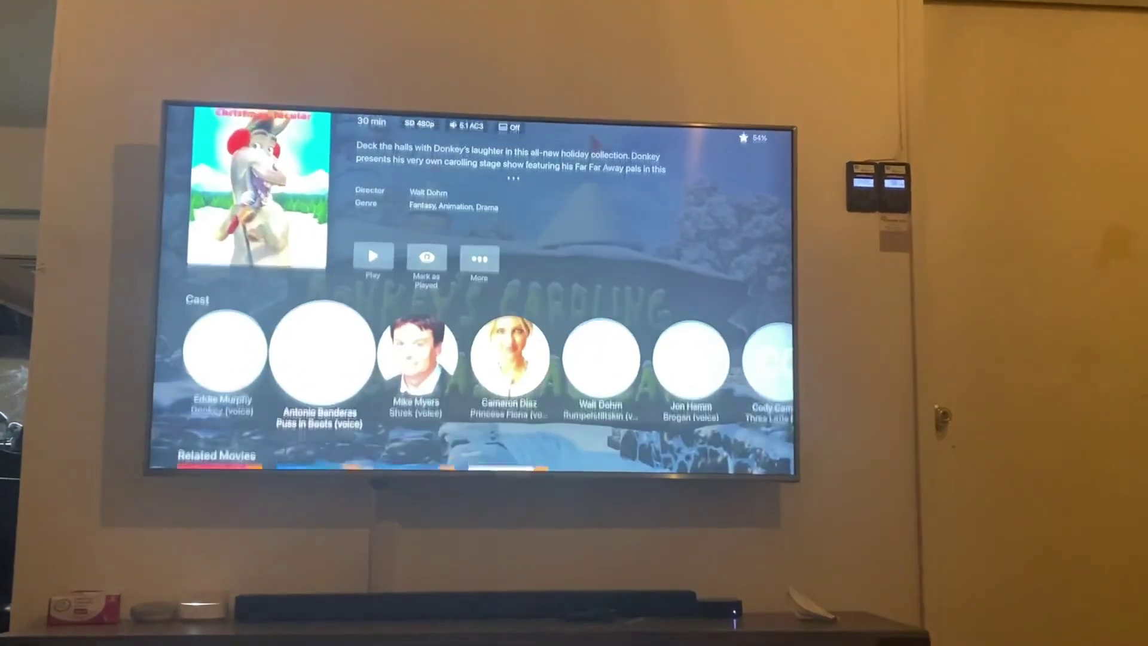
pyautogui.press('Up')
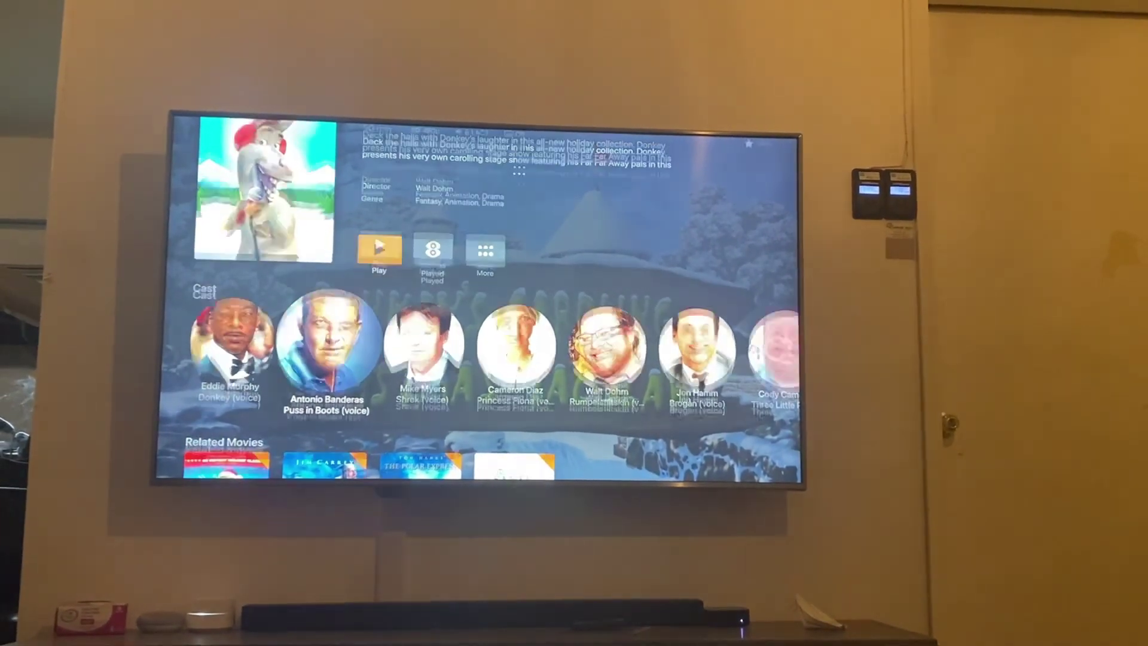
pyautogui.press('Escape')
# Step: View the details, cast and reviews of National Lampoon's Christmas Vacation in the recently added videos
pyautogui.press('Right')
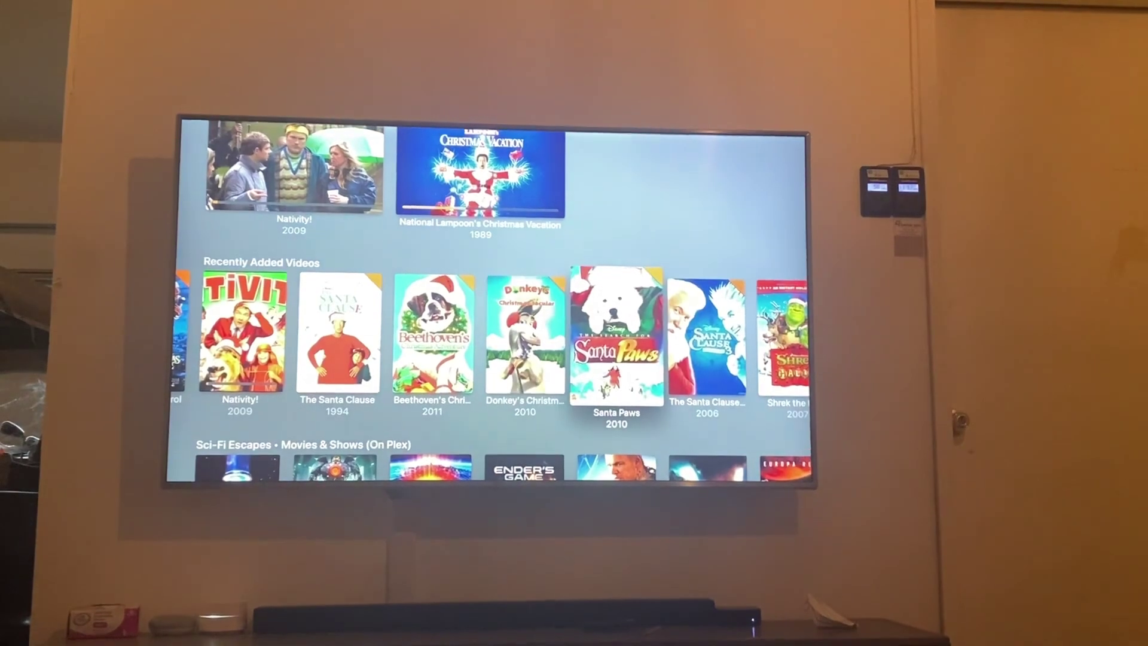
pyautogui.press('Right')
pyautogui.press('Right')
pyautogui.press('Right')
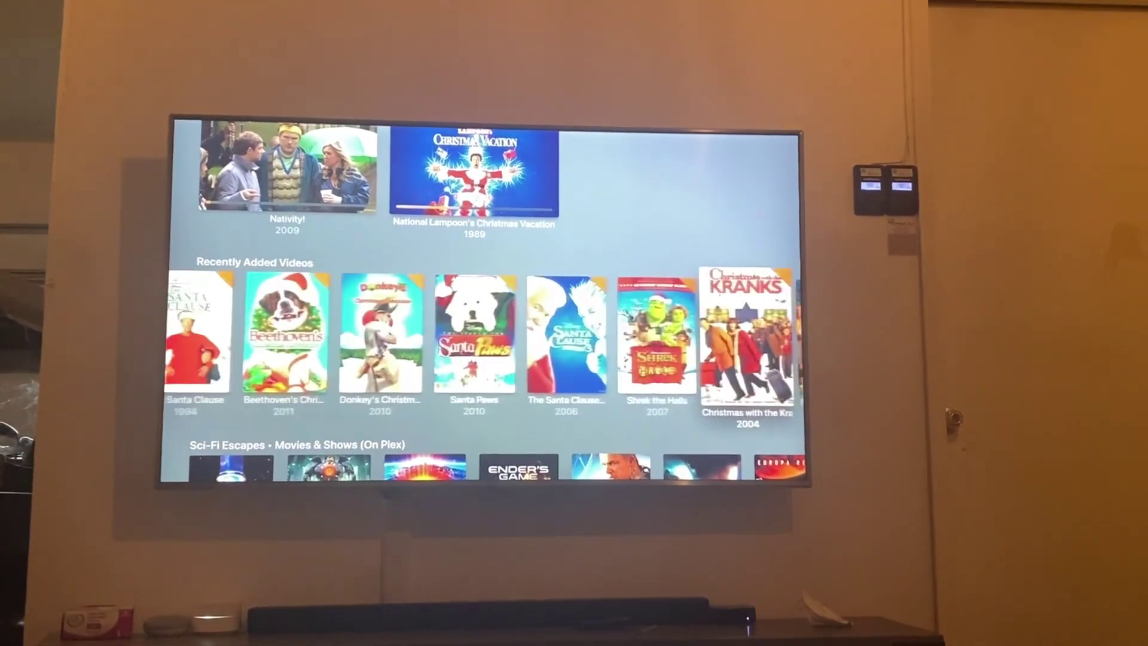
pyautogui.press('Right')
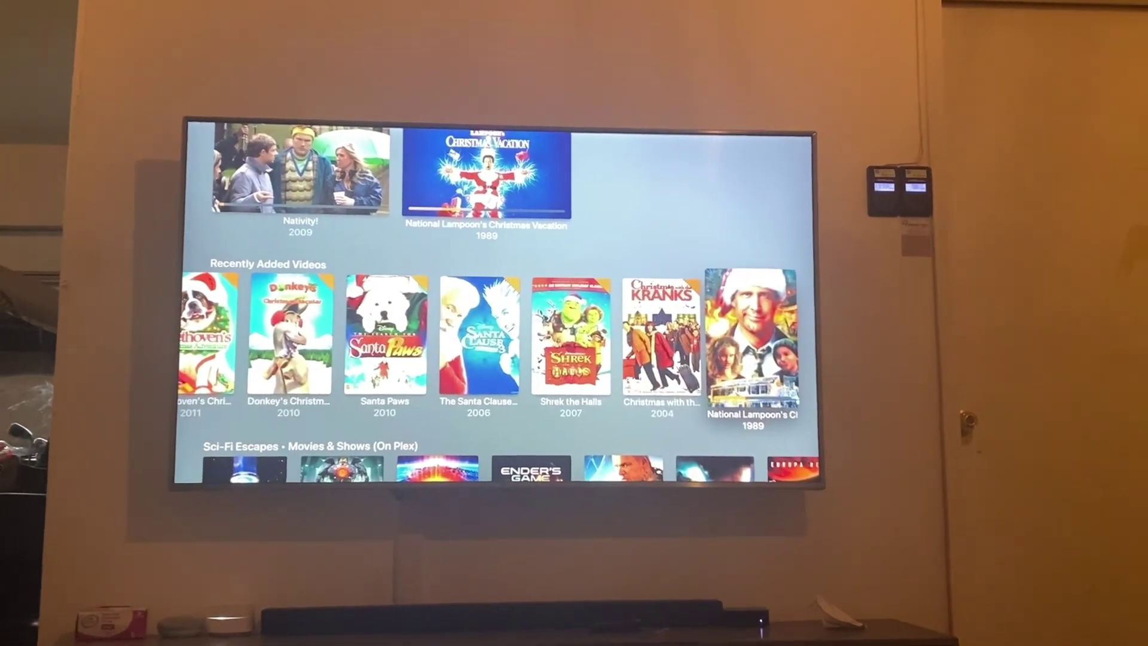
pyautogui.press('Return')
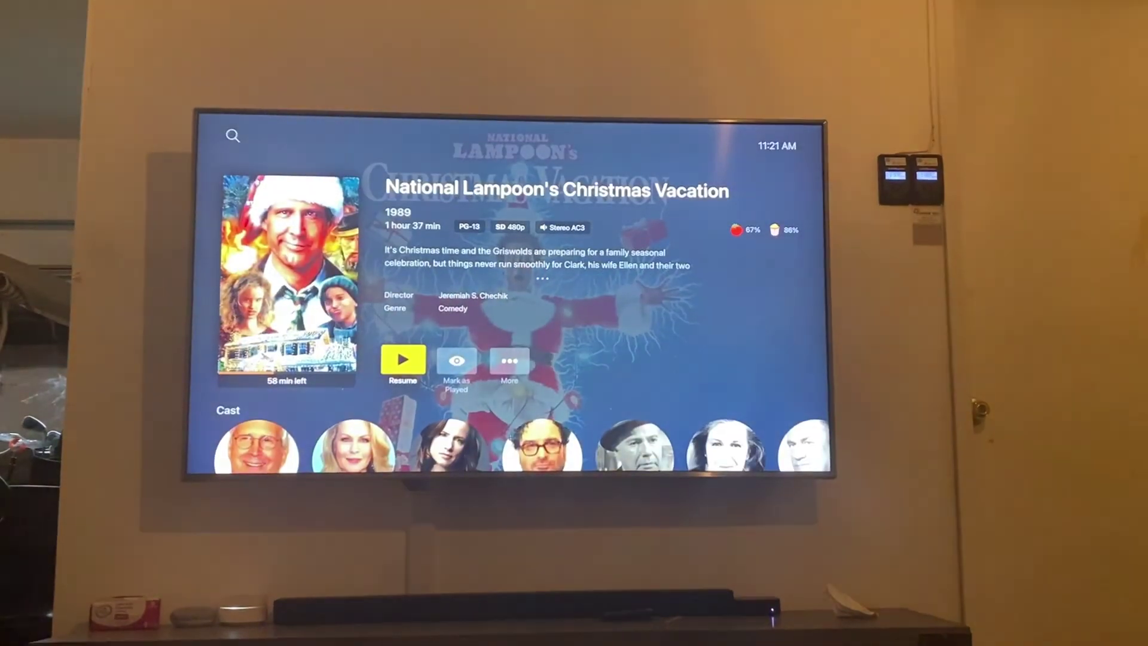
pyautogui.press('Down')
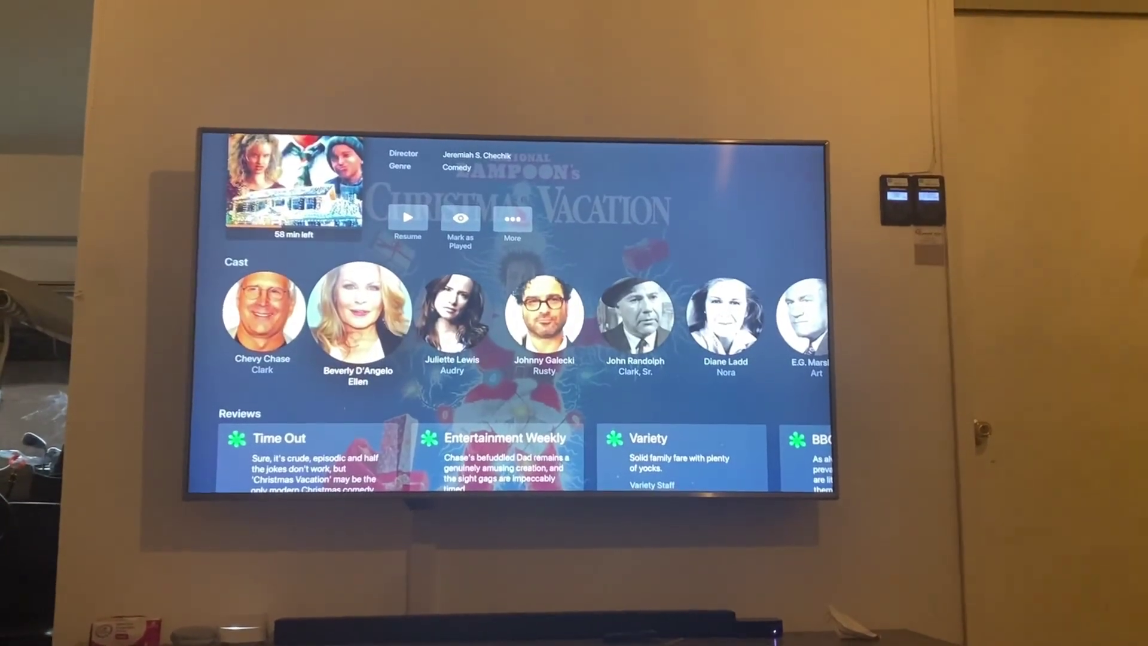